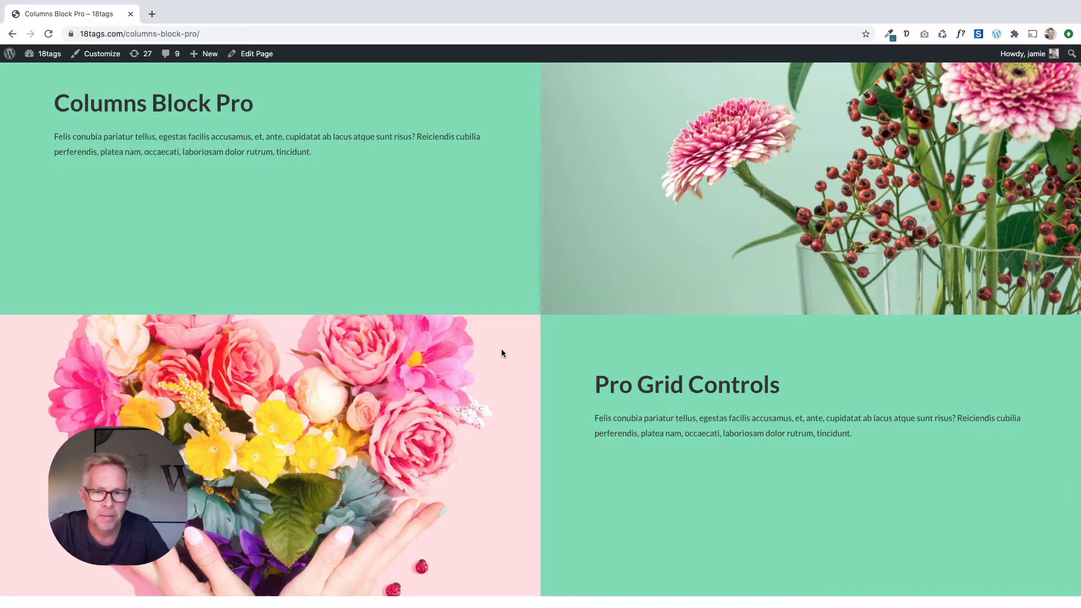
Open the Columns Block Pro page for editing and insert a 50/50 Columns block directly below its title.
{"action": "scroll", "coordinate": [502, 350], "scroll_direction": "up", "scroll_amount": 1}
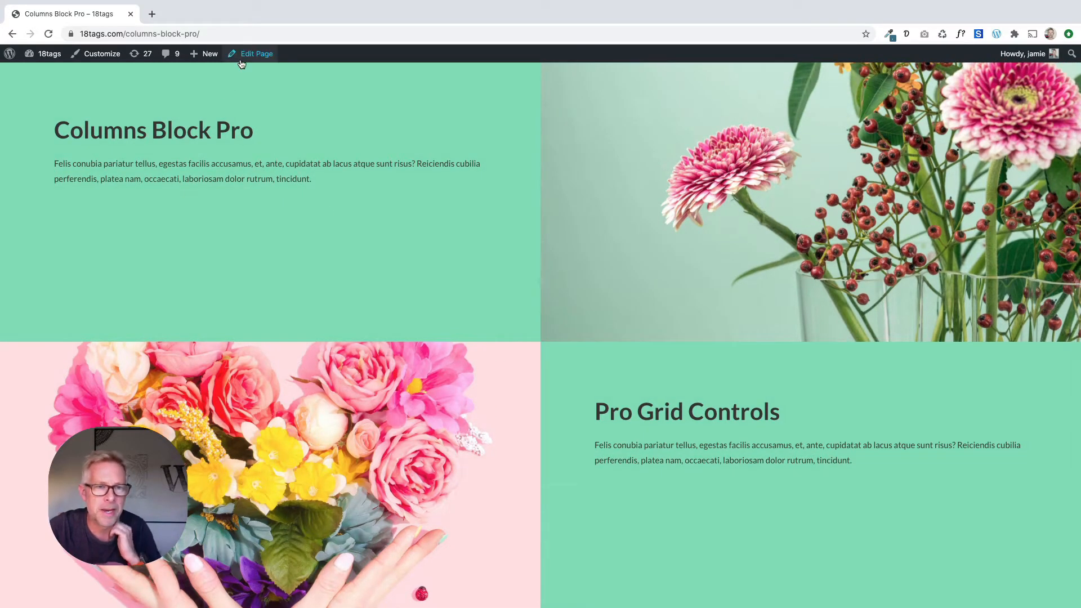
{"action": "left_click", "coordinate": [241, 64]}
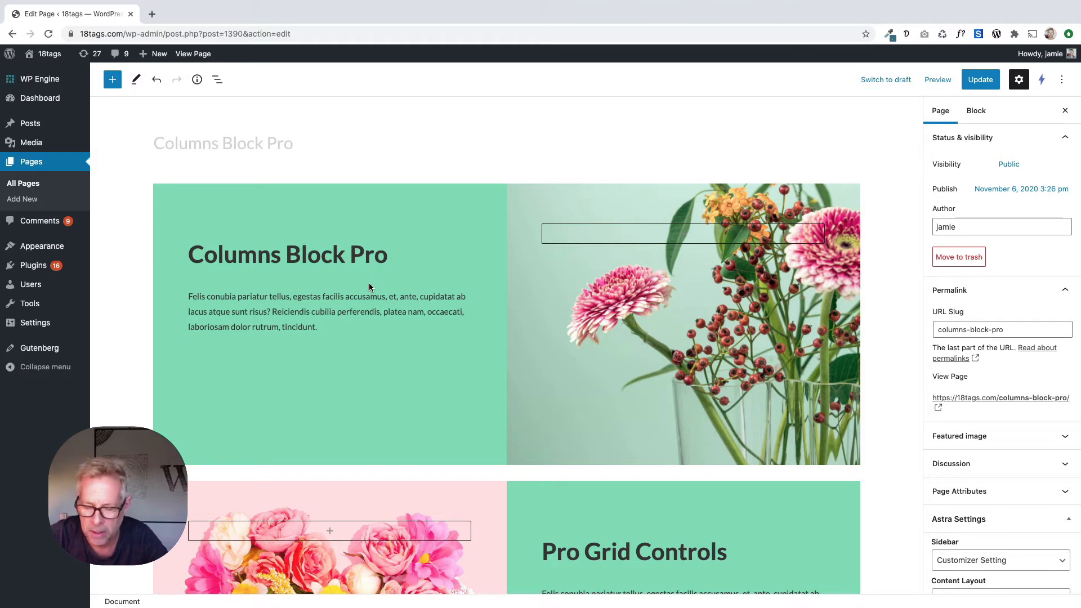
{"action": "left_click", "coordinate": [308, 147]}
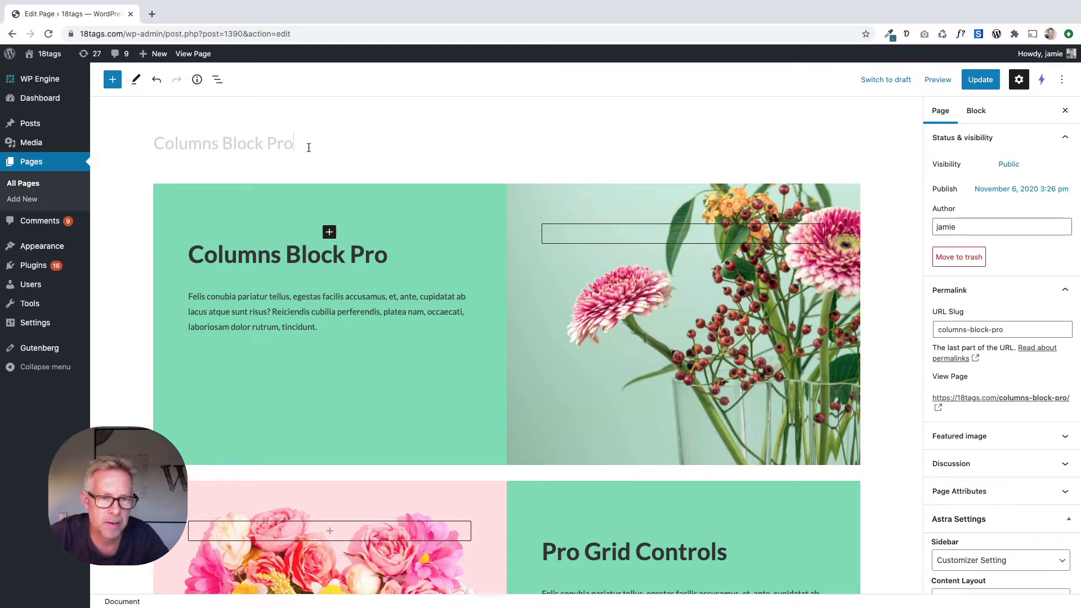
{"action": "key", "text": "Return"}
{"action": "left_click", "coordinate": [112, 79]}
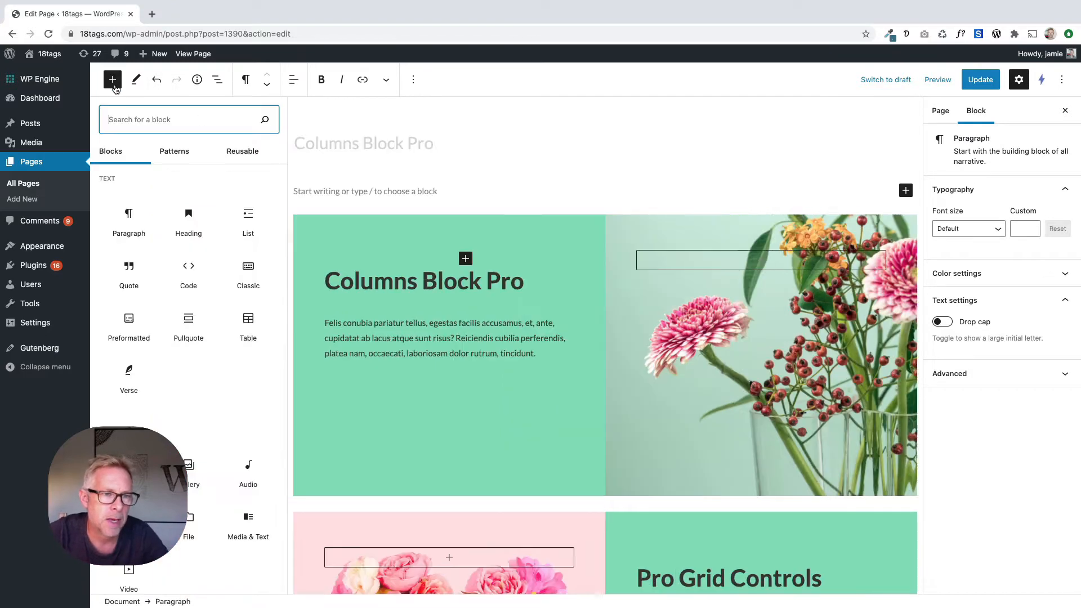
{"action": "type", "text": "columns"}
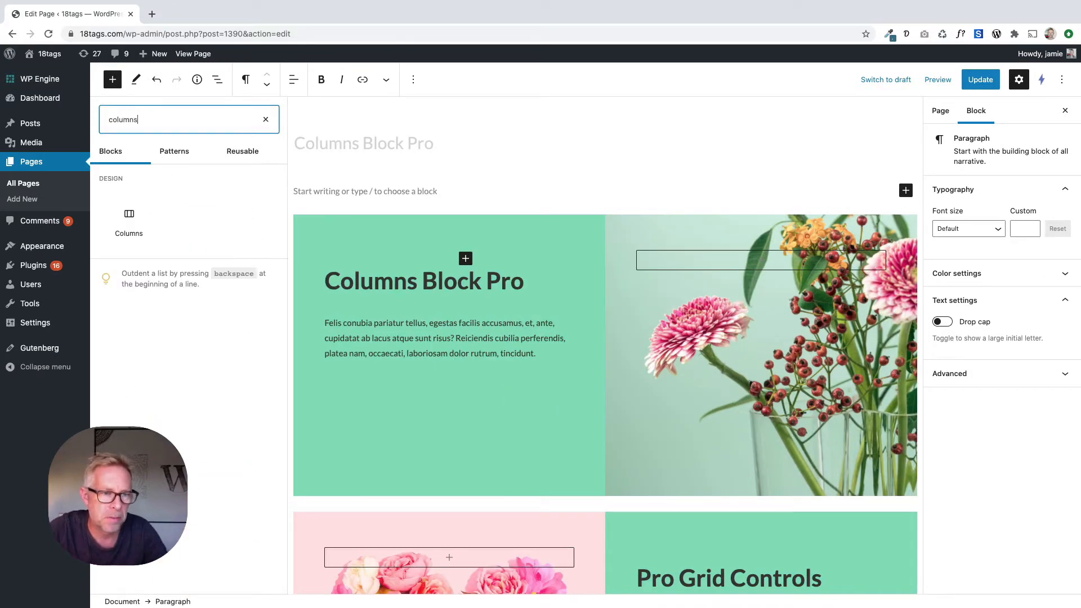
{"action": "left_click", "coordinate": [127, 217]}
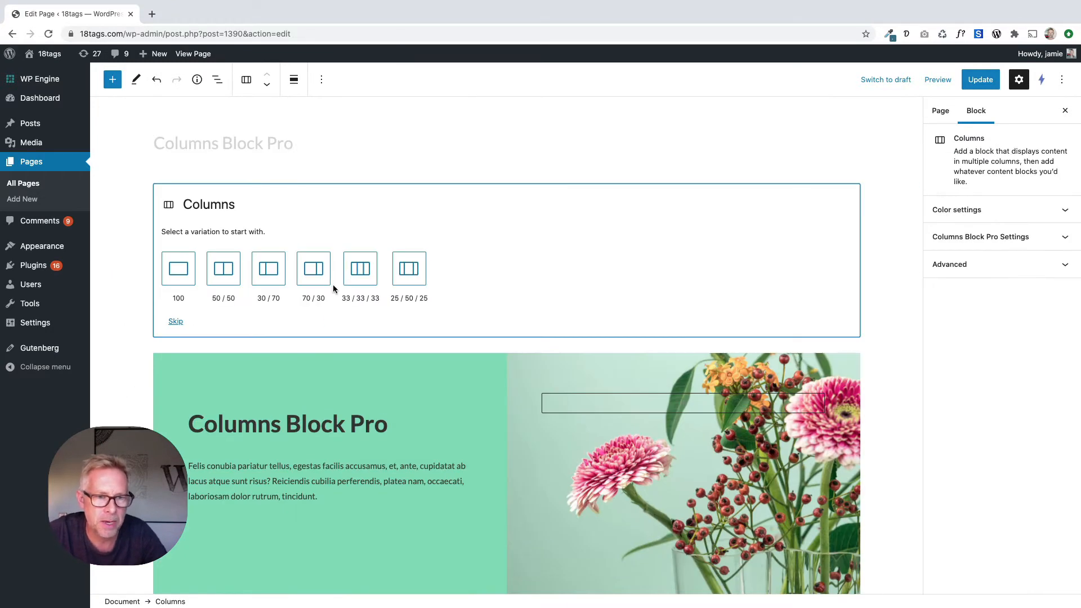
{"action": "left_click", "coordinate": [224, 270]}
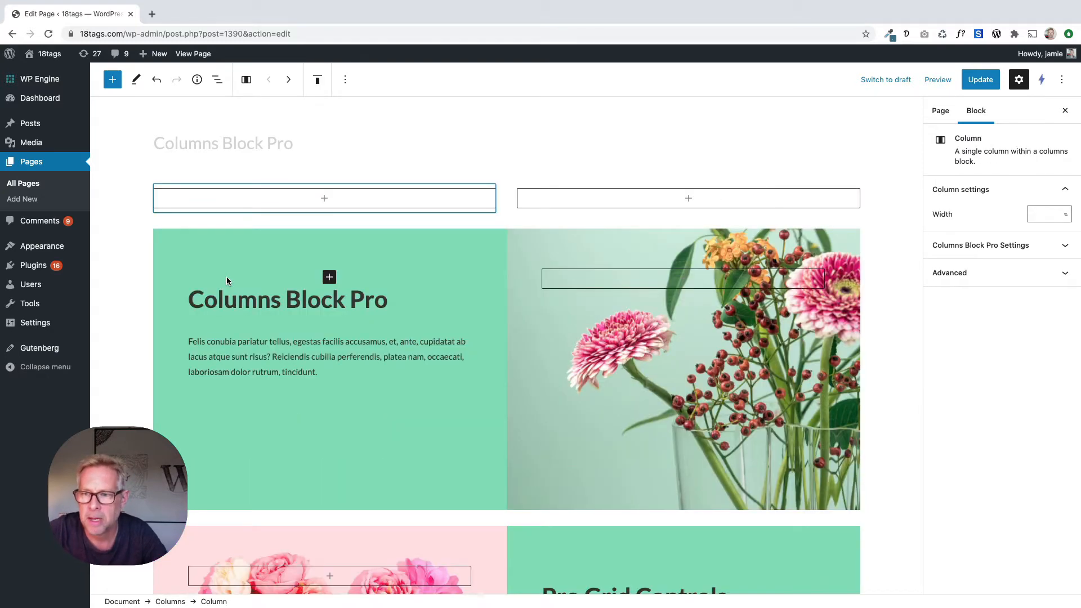
Select the whole new Columns block and change its column layout to 70/30.
{"action": "left_click", "coordinate": [974, 248]}
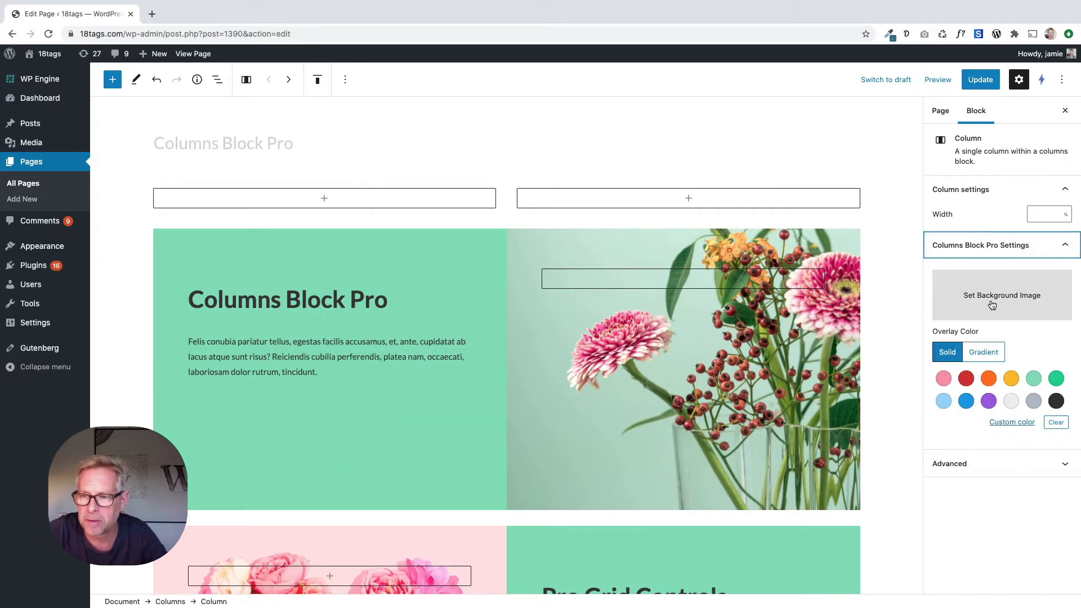
{"action": "left_click", "coordinate": [971, 248]}
{"action": "left_click", "coordinate": [217, 79]}
{"action": "left_click", "coordinate": [248, 135]}
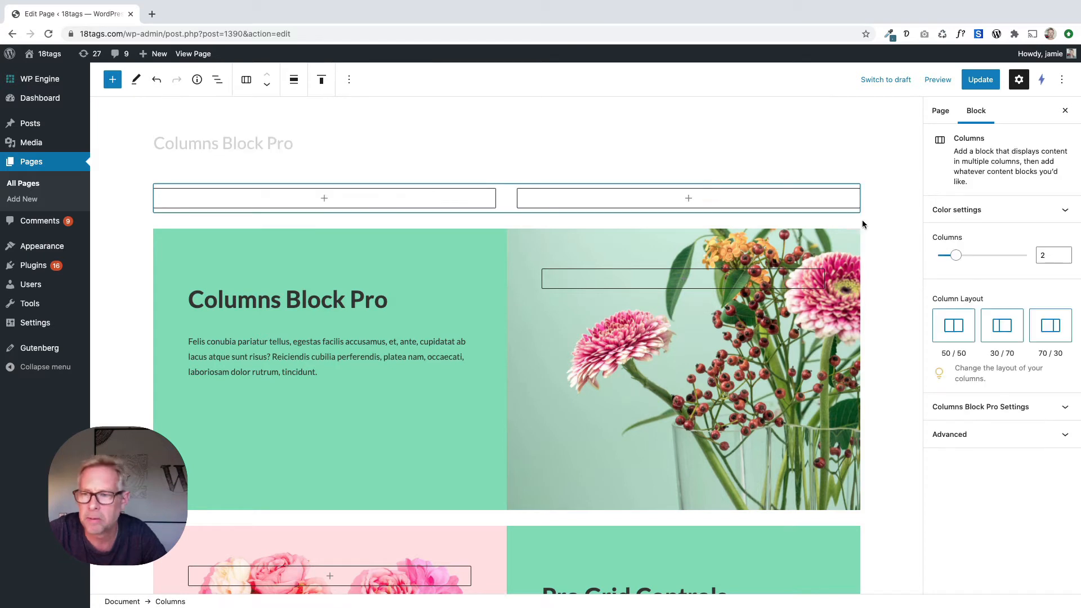
{"action": "left_click", "coordinate": [1051, 332]}
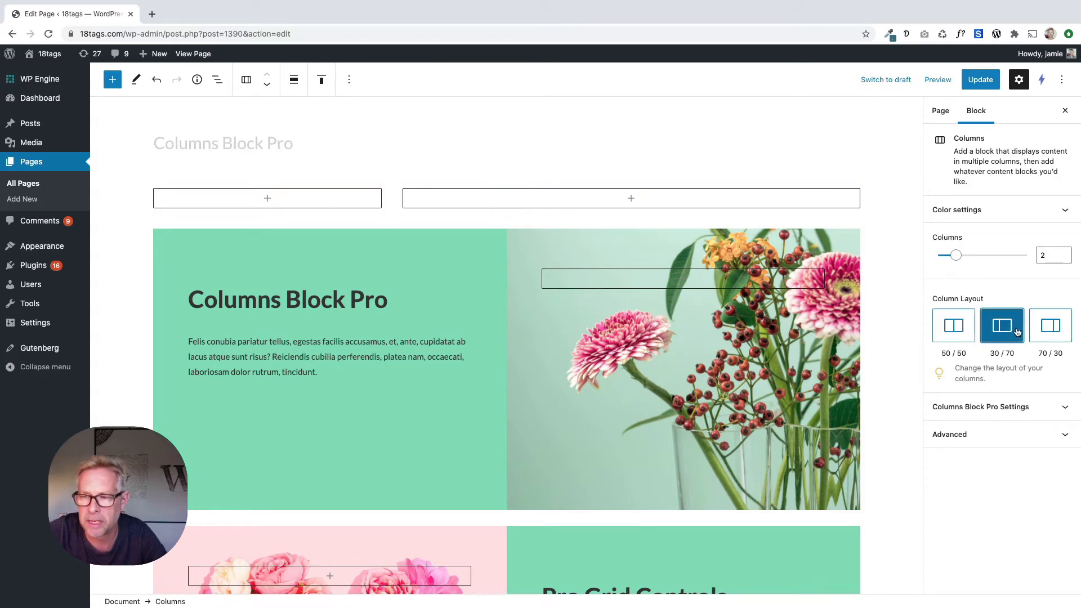
Try the 30/70 and 70/30 layouts on the existing Columns block below, finishing on 50/50.
{"action": "left_click", "coordinate": [480, 245]}
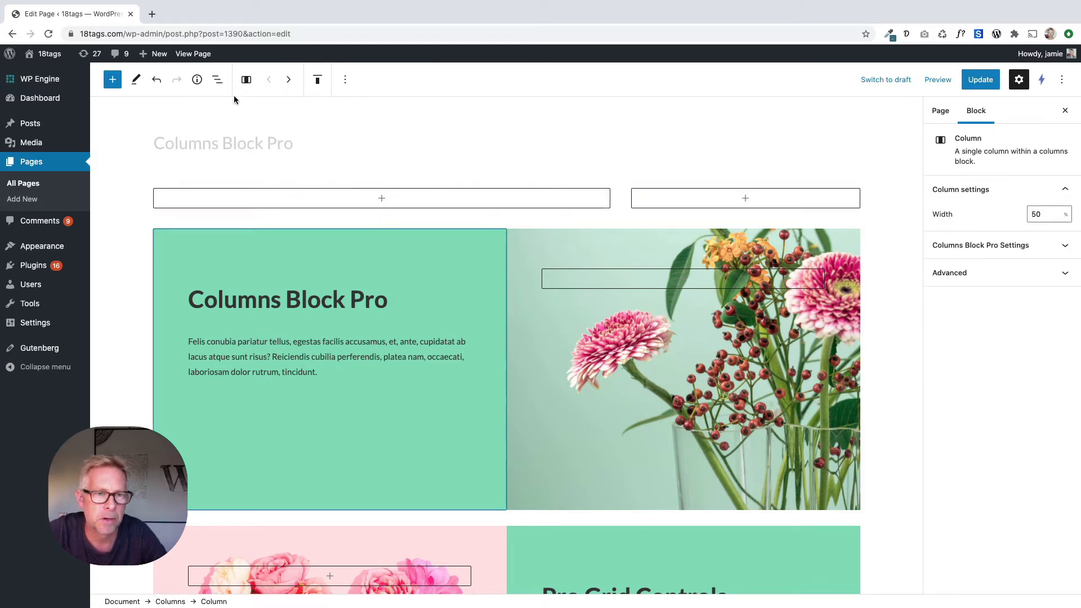
{"action": "left_click", "coordinate": [218, 79]}
{"action": "left_click", "coordinate": [236, 138]}
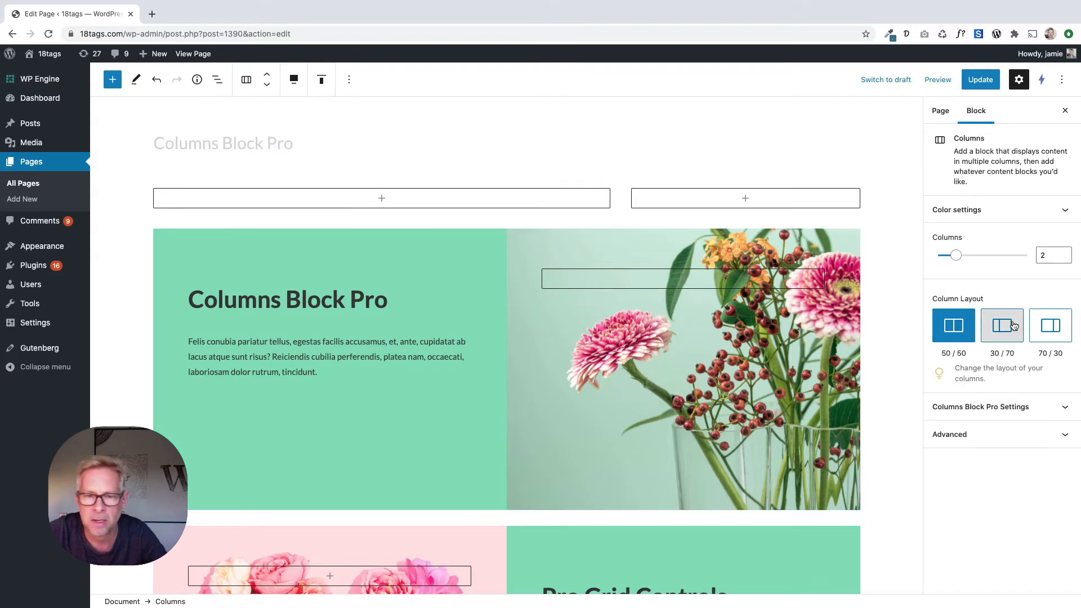
{"action": "left_click", "coordinate": [1014, 326]}
{"action": "left_click", "coordinate": [1051, 328]}
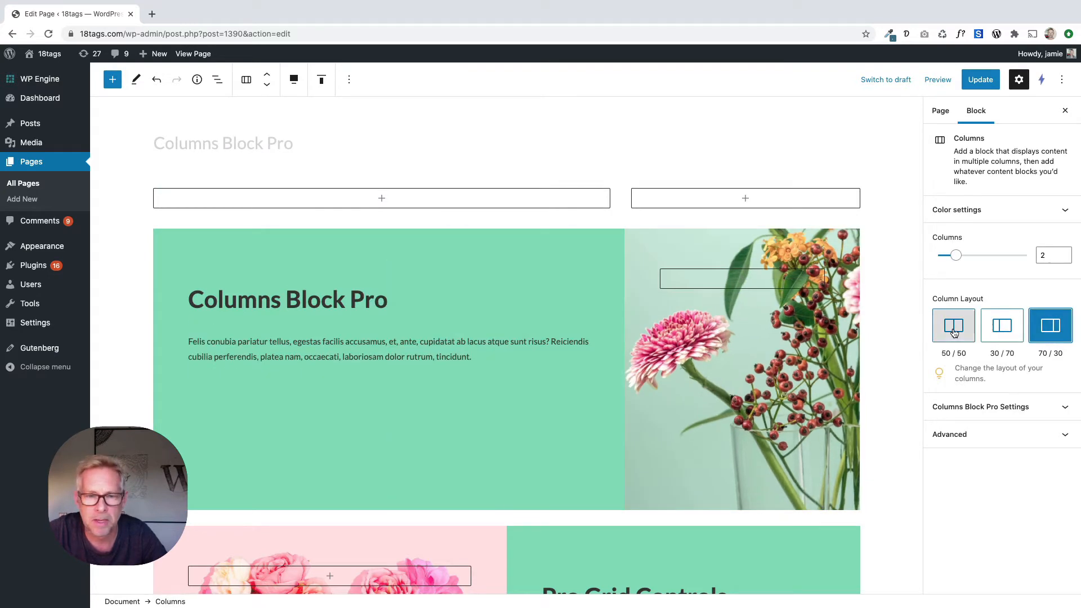
{"action": "left_click", "coordinate": [953, 333]}
{"action": "left_click", "coordinate": [1002, 327]}
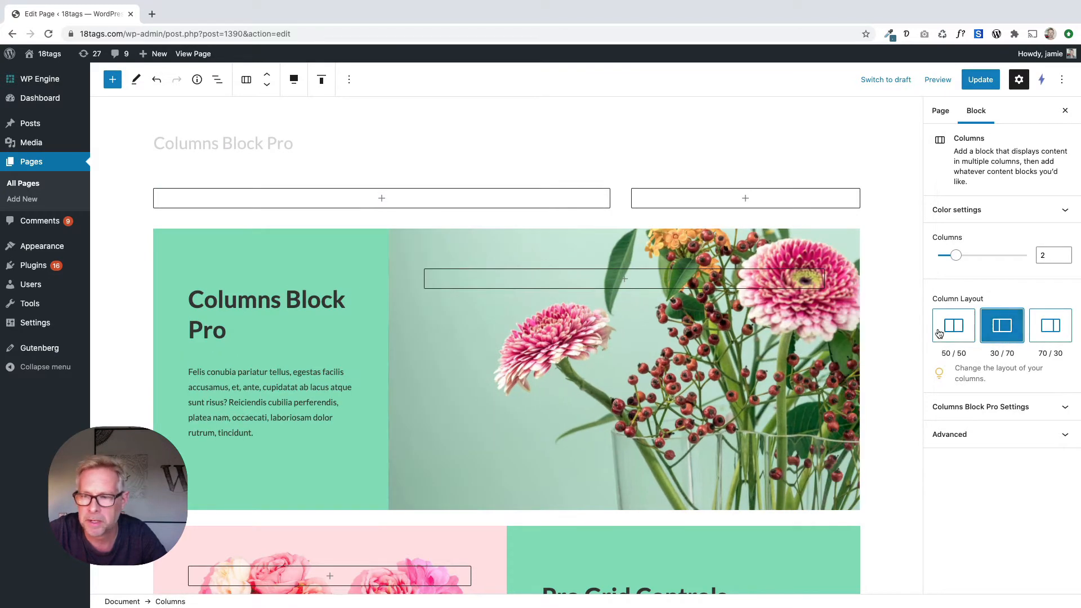
{"action": "left_click", "coordinate": [939, 334]}
Move the flower image column ahead of the green text column in the existing block and open its Columns Block Pro settings.
{"action": "left_click", "coordinate": [584, 252]}
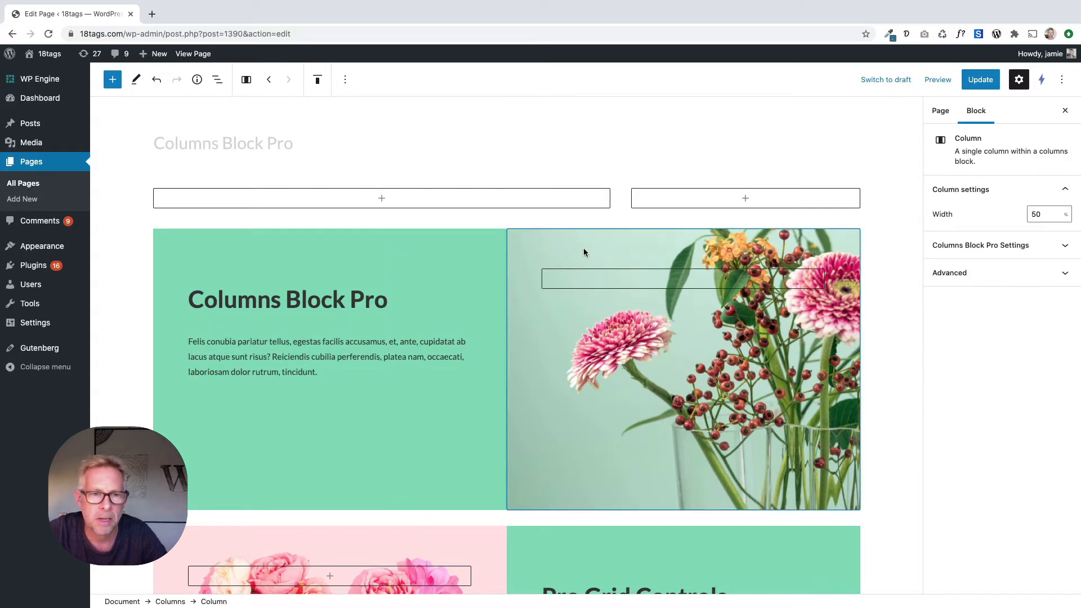
{"action": "left_click", "coordinate": [269, 84]}
{"action": "left_click", "coordinate": [958, 245]}
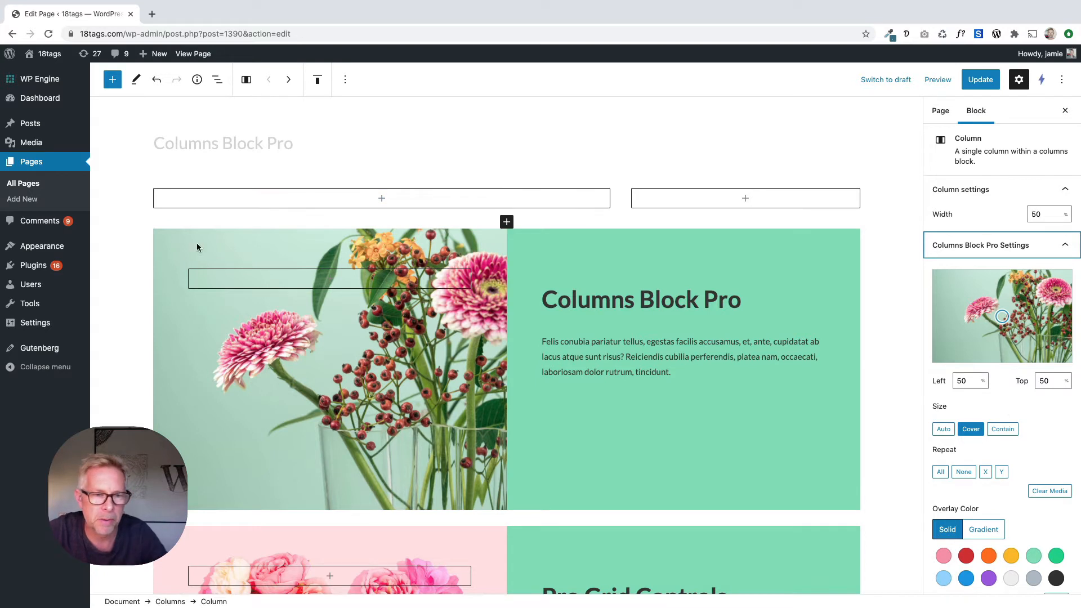
Set ydnvydd1jay-scaled.jpg from the media library as the background image of the new block's wide column.
{"action": "left_click", "coordinate": [255, 201]}
{"action": "left_click", "coordinate": [255, 201]}
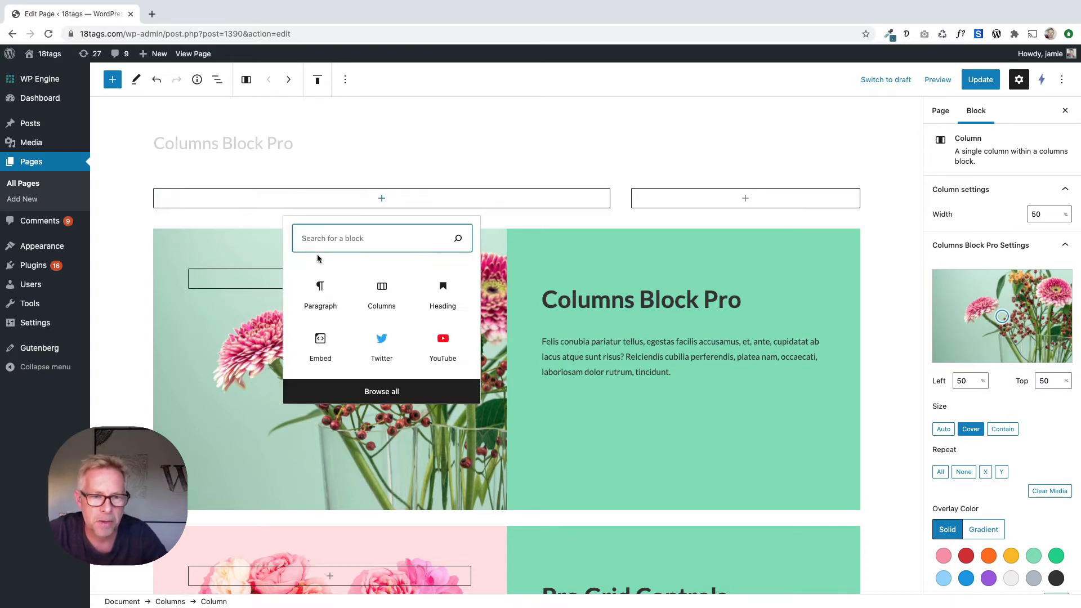
{"action": "left_click", "coordinate": [228, 209]}
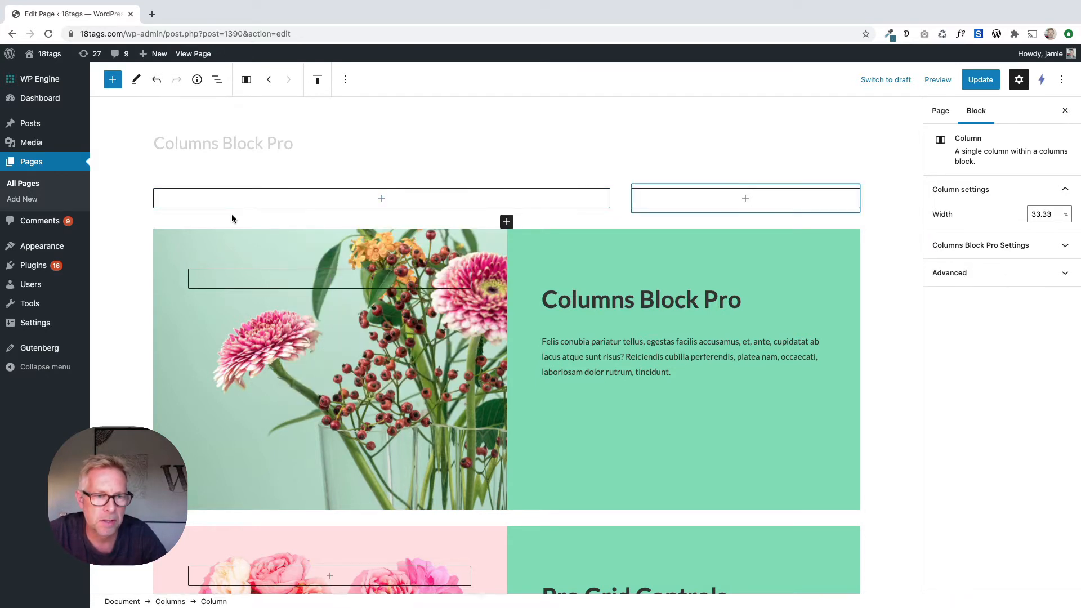
{"action": "left_click", "coordinate": [253, 182]}
{"action": "left_click", "coordinate": [261, 211]}
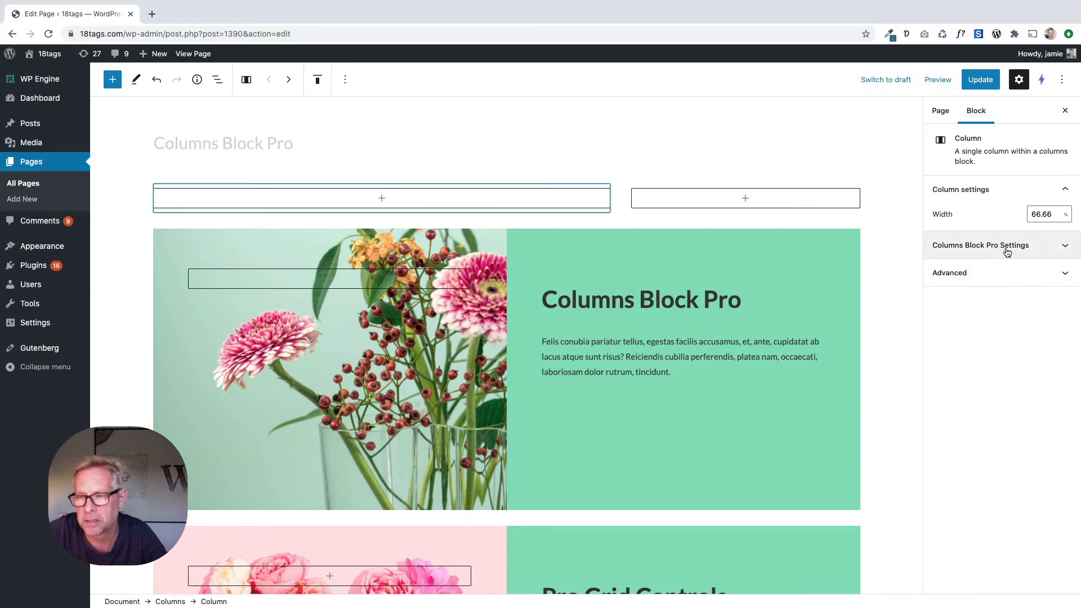
{"action": "left_click", "coordinate": [987, 254]}
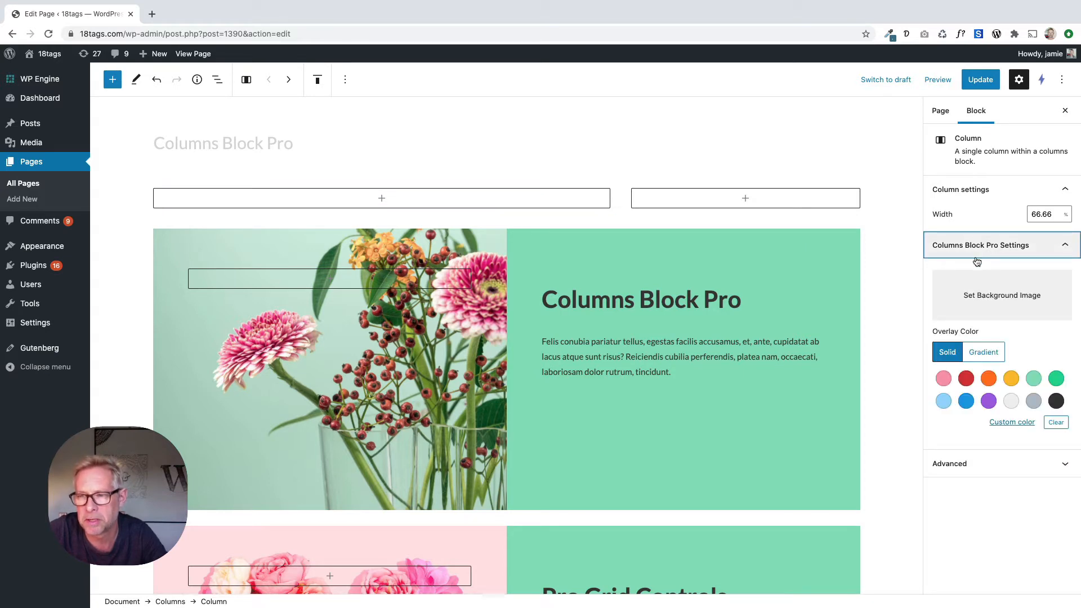
{"action": "left_click", "coordinate": [988, 294]}
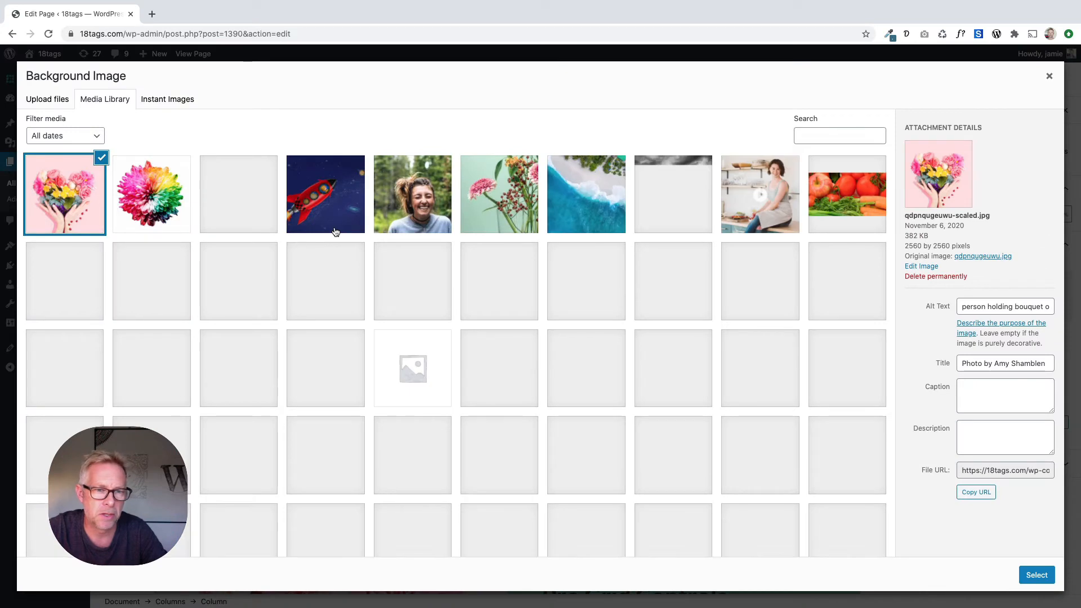
{"action": "left_click", "coordinate": [476, 208]}
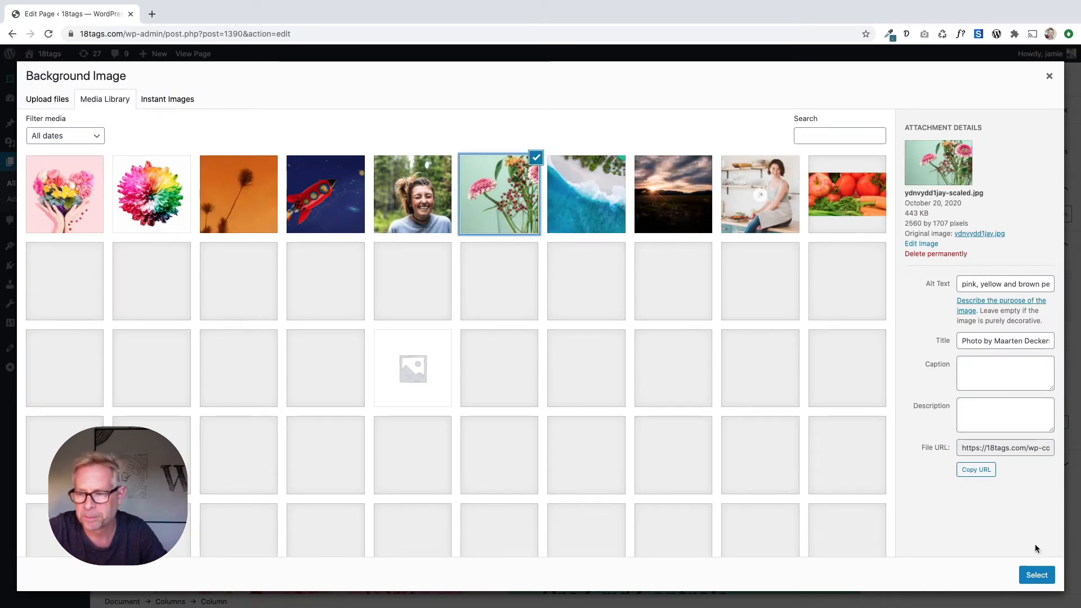
{"action": "left_click", "coordinate": [1036, 575]}
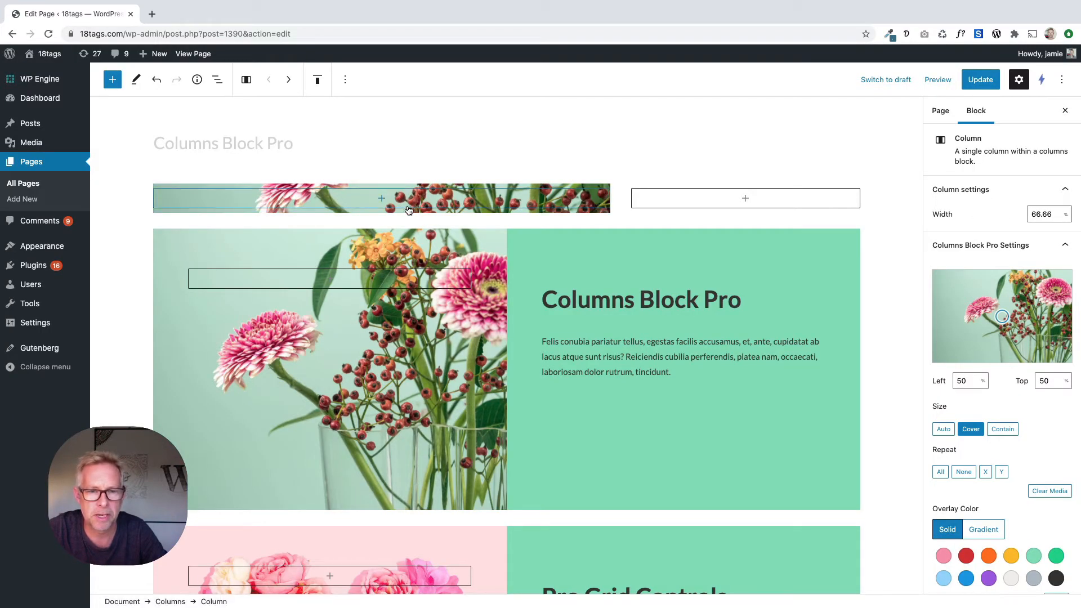
Set the minimum height of the new Columns block to 500 px.
{"action": "left_click", "coordinate": [217, 79]}
{"action": "left_click", "coordinate": [245, 136]}
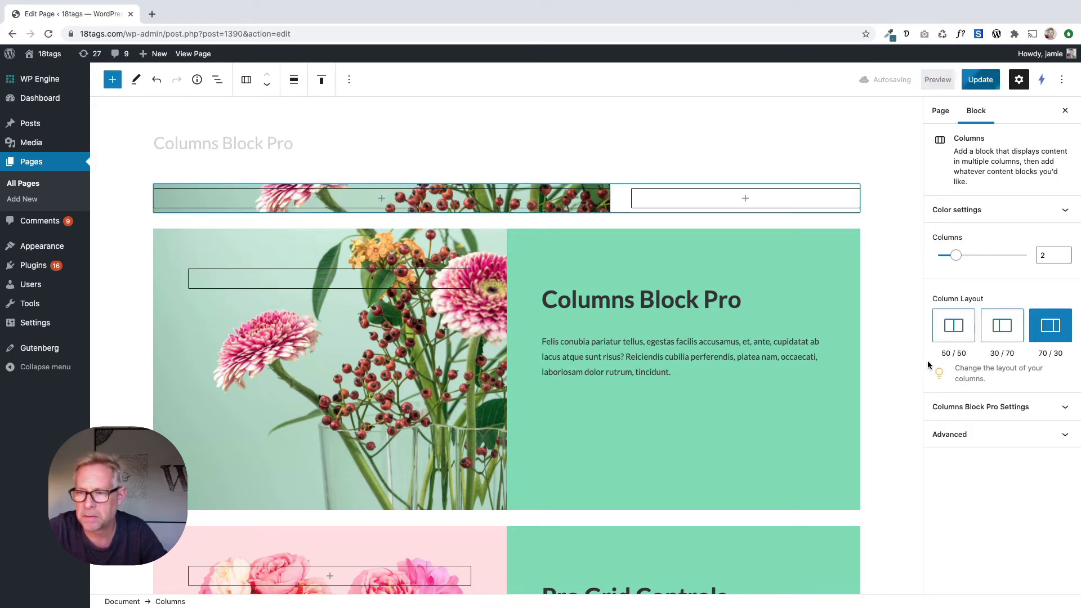
{"action": "left_click", "coordinate": [963, 408]}
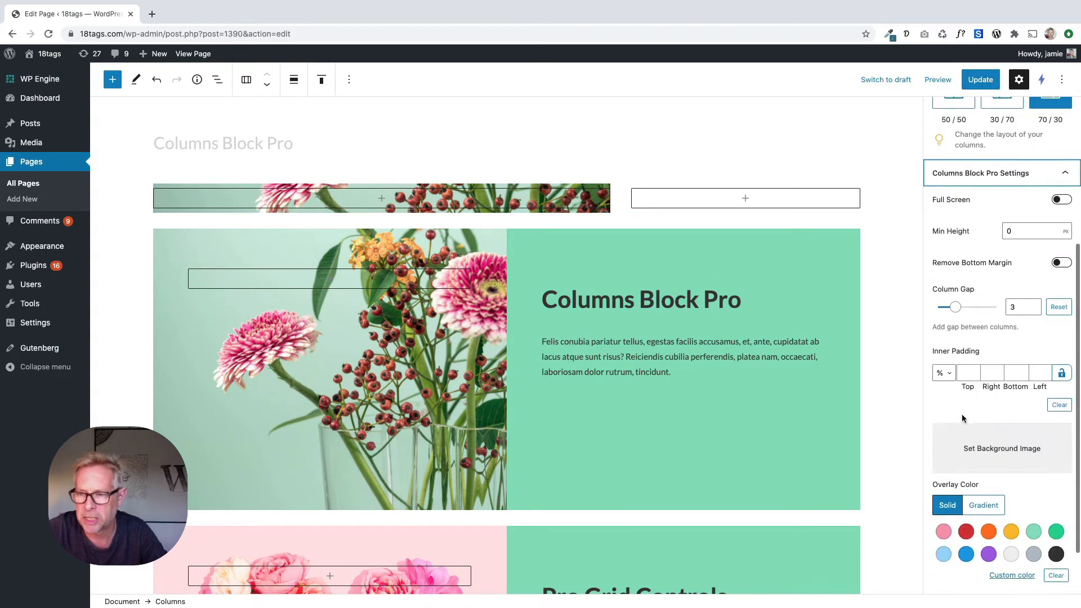
{"action": "left_click", "coordinate": [1013, 223]}
{"action": "type", "text": "500"}
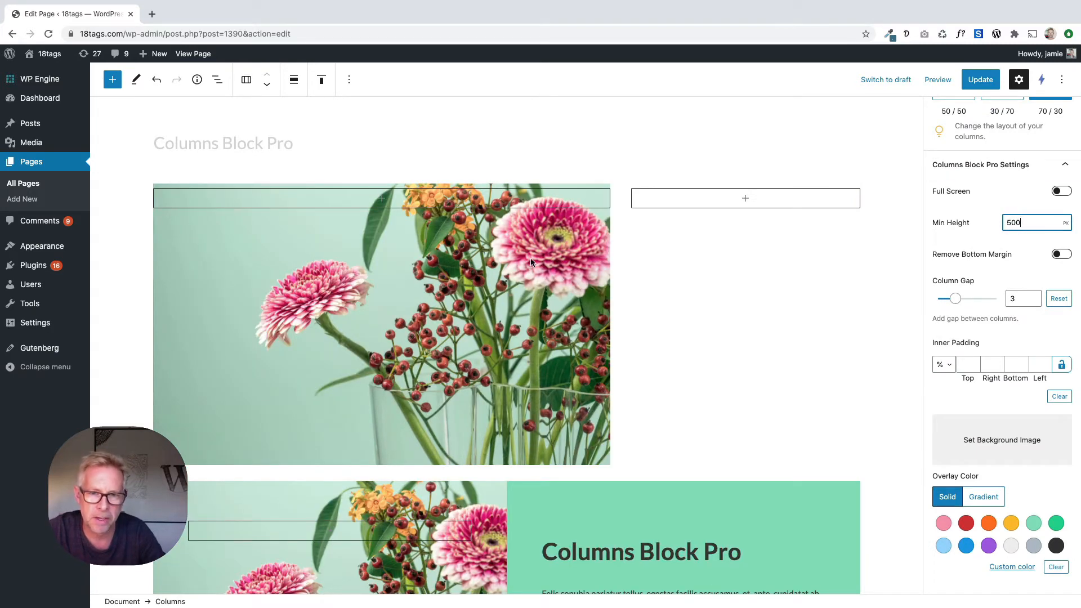
Copy a generated 25-word dummy paragraph and paste it as a paragraph into the new block's narrow column.
{"action": "left_click", "coordinate": [907, 33]}
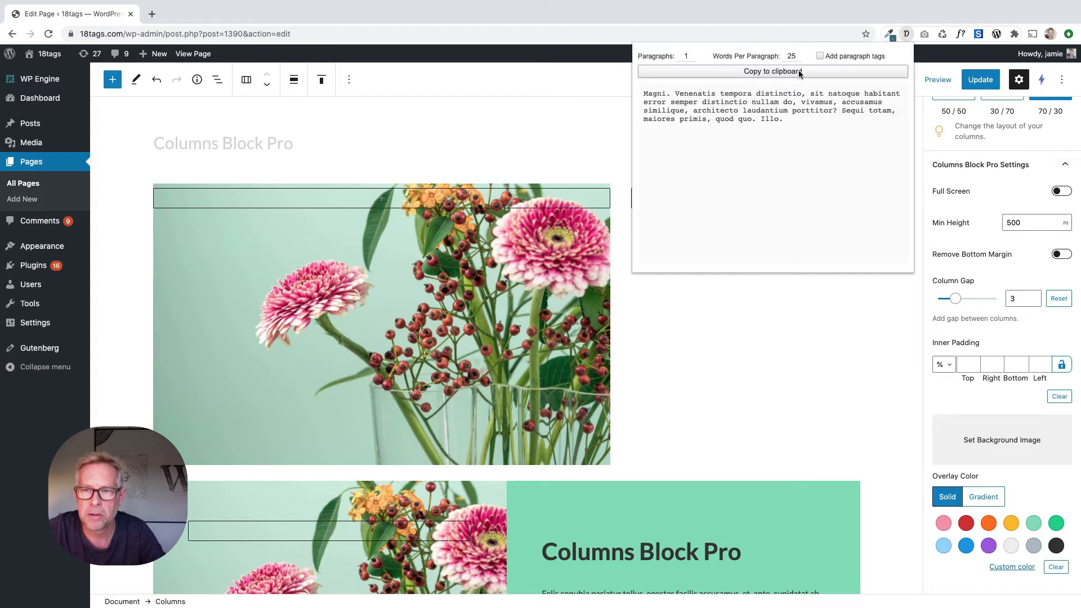
{"action": "left_click", "coordinate": [789, 71]}
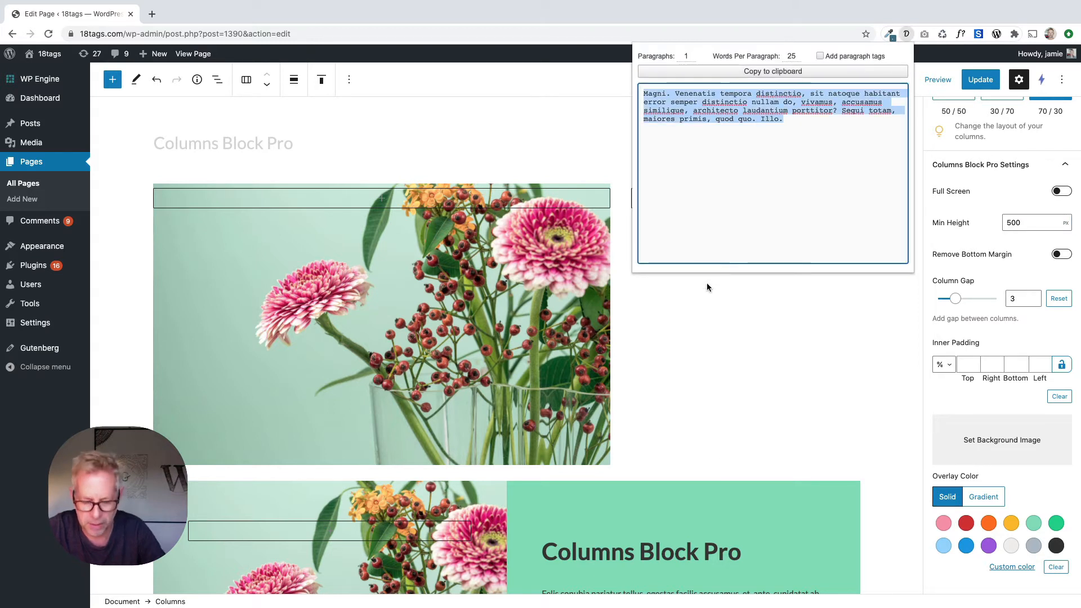
{"action": "left_click", "coordinate": [699, 323]}
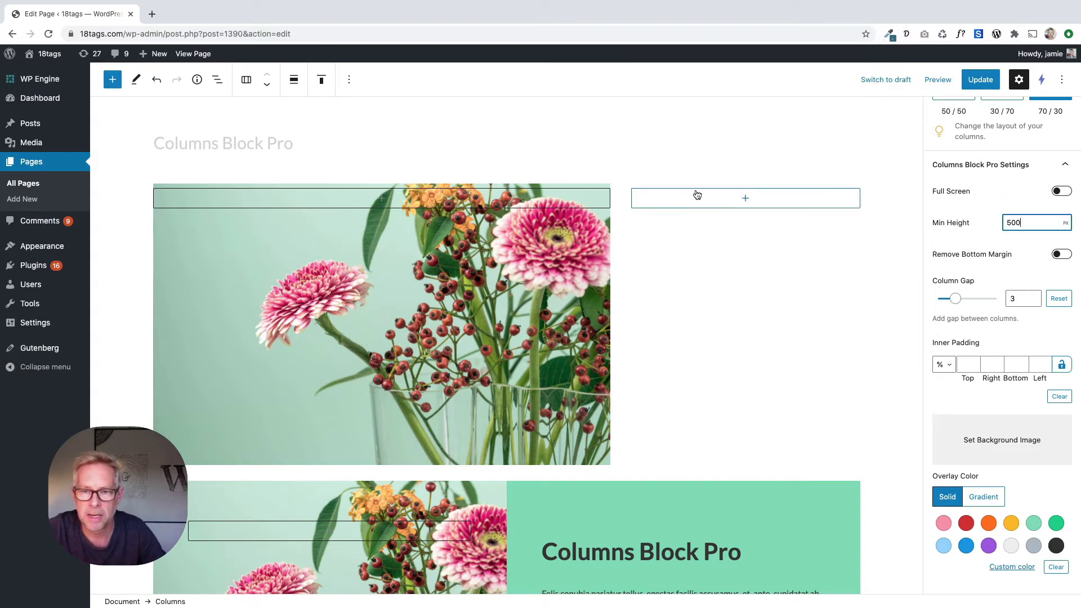
{"action": "left_click", "coordinate": [704, 198]}
{"action": "left_click", "coordinate": [684, 288]}
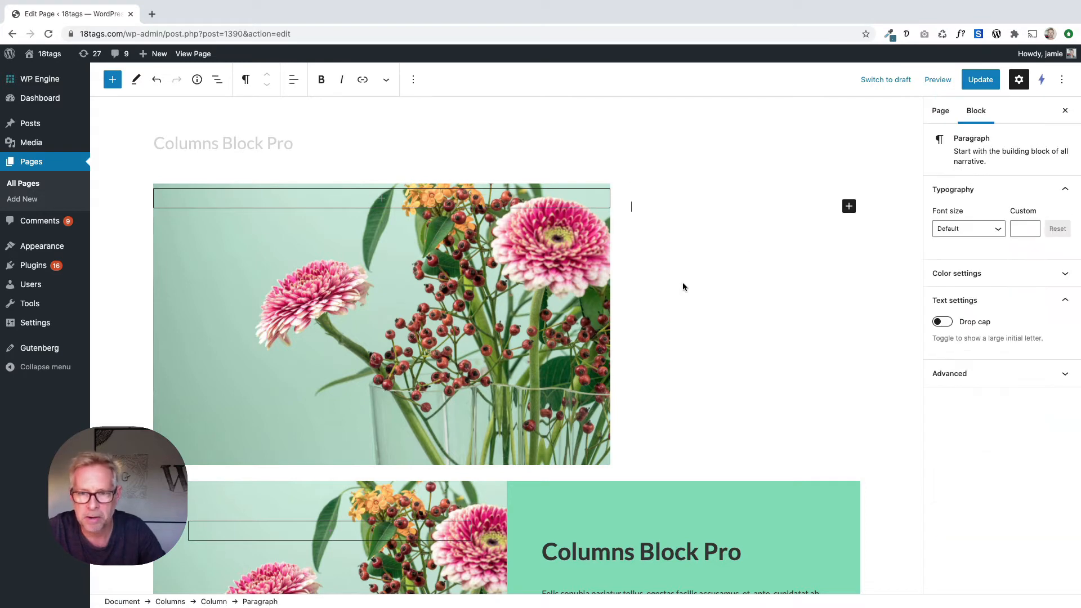
{"action": "key", "text": "ctrl+v"}
{"action": "scroll", "coordinate": [696, 331], "scroll_direction": "down", "scroll_amount": 1}
Give the narrow text column a solid light green overlay color, trying the brighter green and amber swatches as well.
{"action": "left_click", "coordinate": [711, 357]}
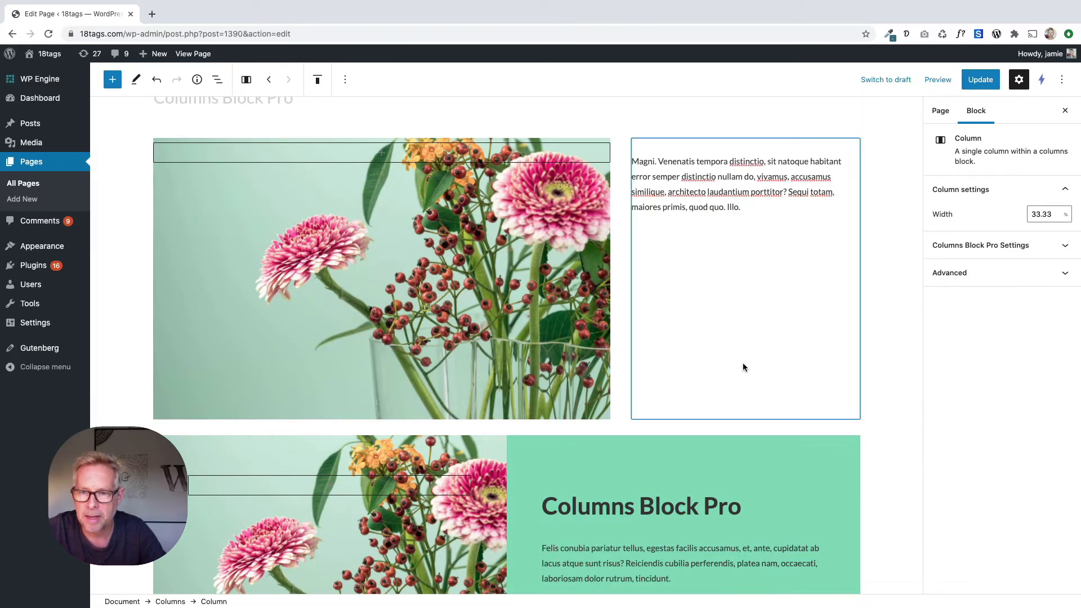
{"action": "scroll", "coordinate": [742, 363], "scroll_direction": "up", "scroll_amount": 1}
{"action": "left_click", "coordinate": [981, 245]}
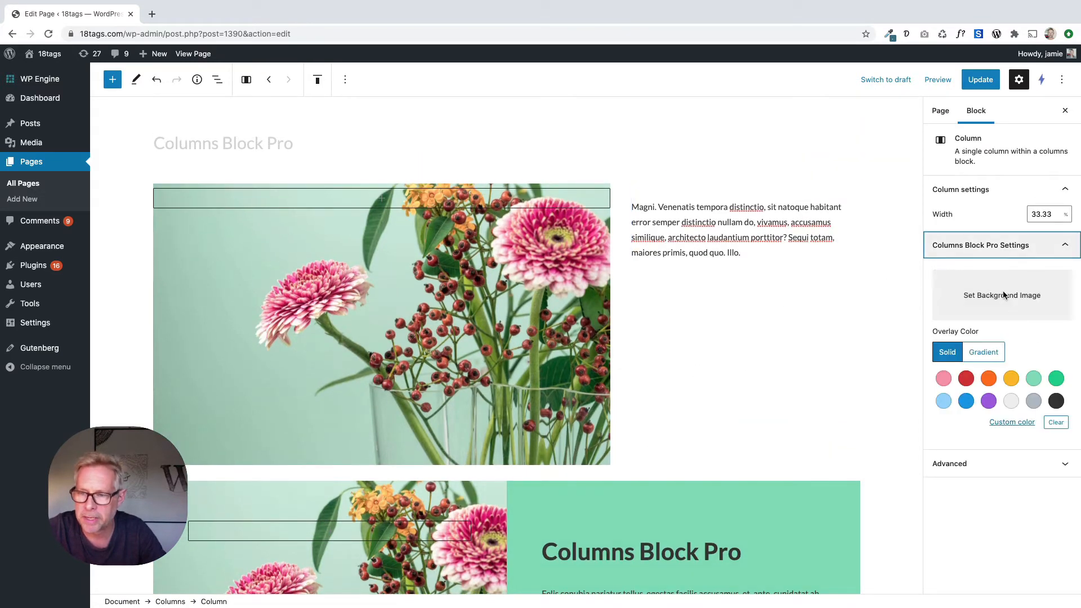
{"action": "left_click", "coordinate": [1033, 379]}
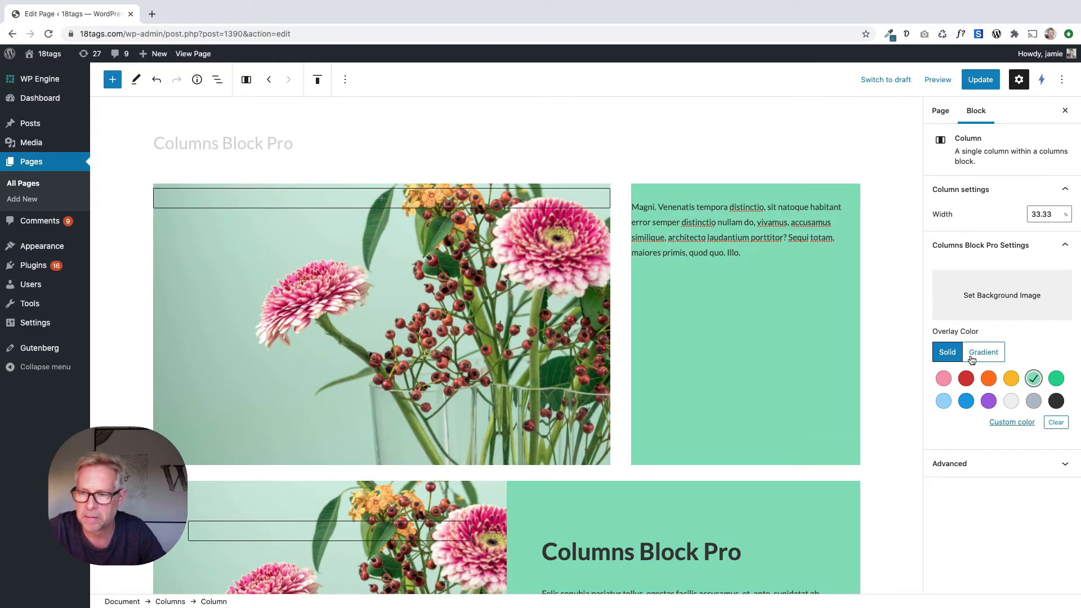
{"action": "left_click", "coordinate": [1056, 378]}
{"action": "left_click", "coordinate": [1012, 379]}
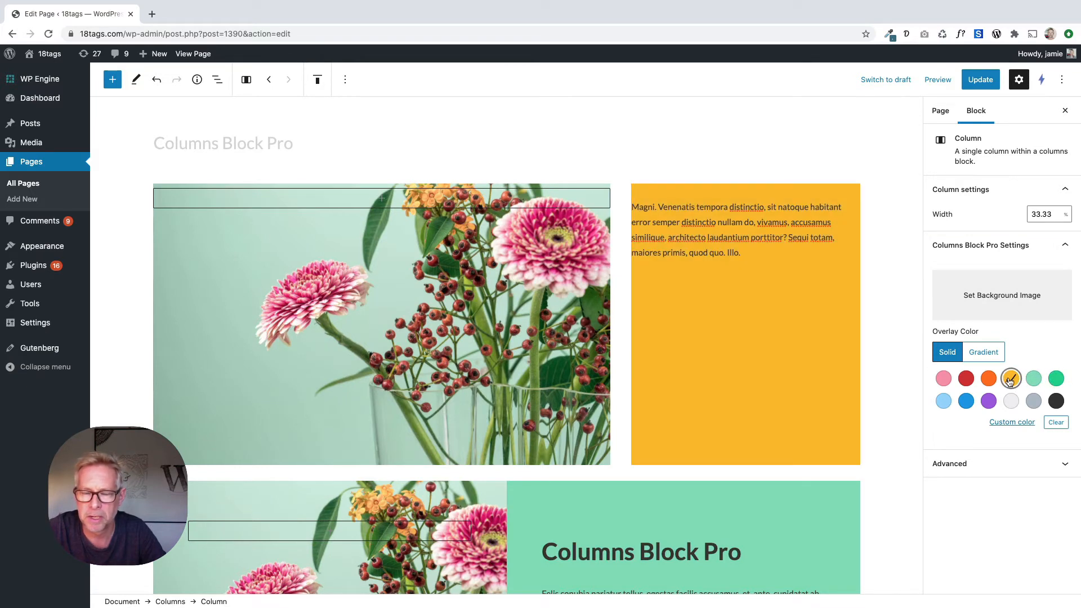
{"action": "left_click", "coordinate": [1034, 378]}
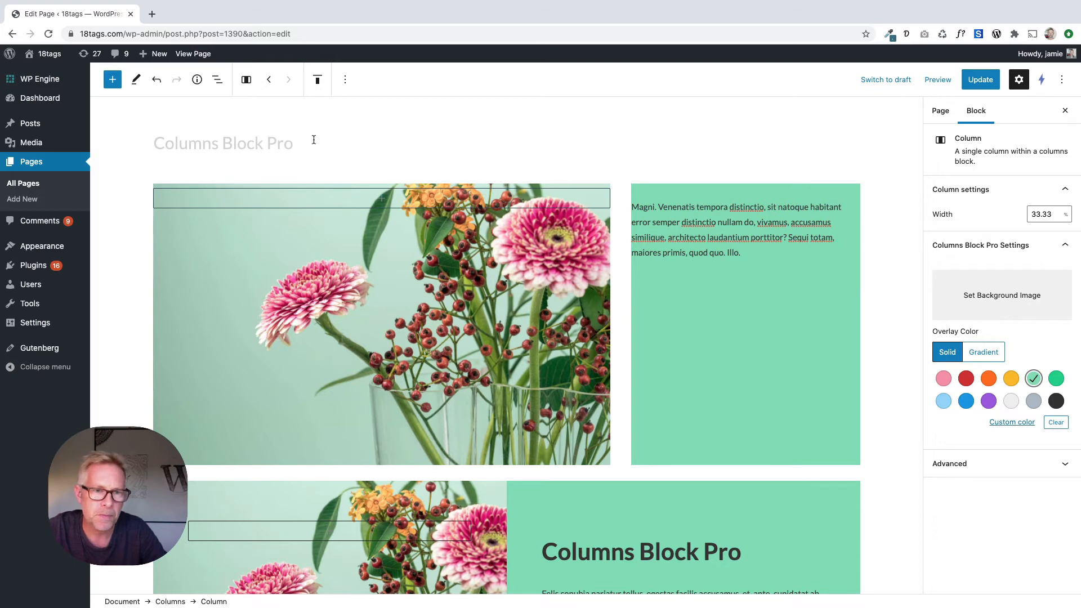
Set the column gap of the first Columns block to 0.
{"action": "left_click", "coordinate": [217, 80]}
{"action": "left_click", "coordinate": [243, 138]}
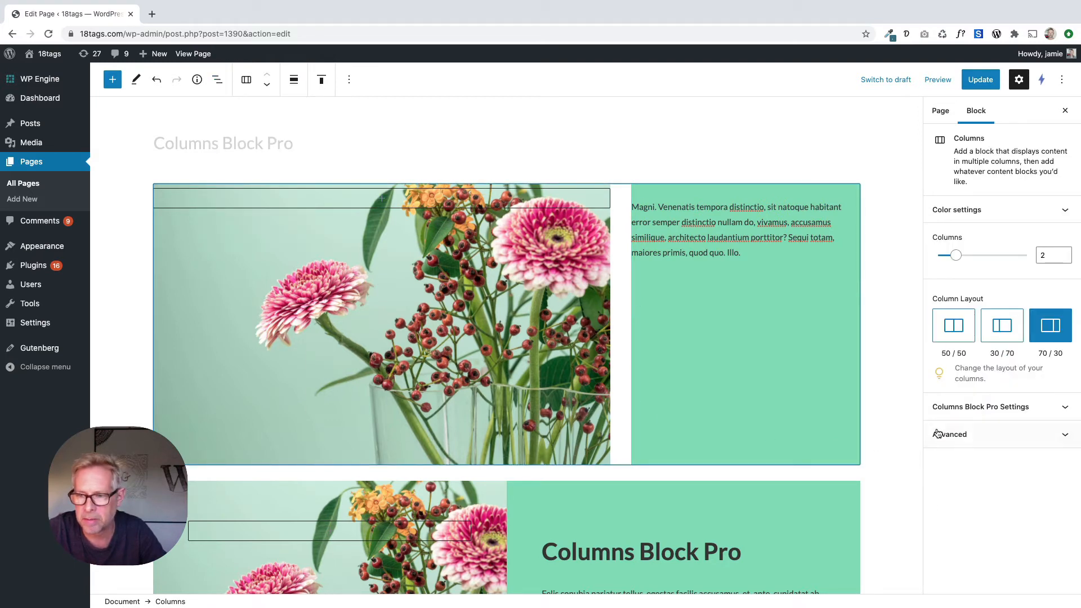
{"action": "left_click", "coordinate": [959, 407]}
{"action": "left_click_drag", "start_coordinate": [967, 299], "coordinate": [937, 299]}
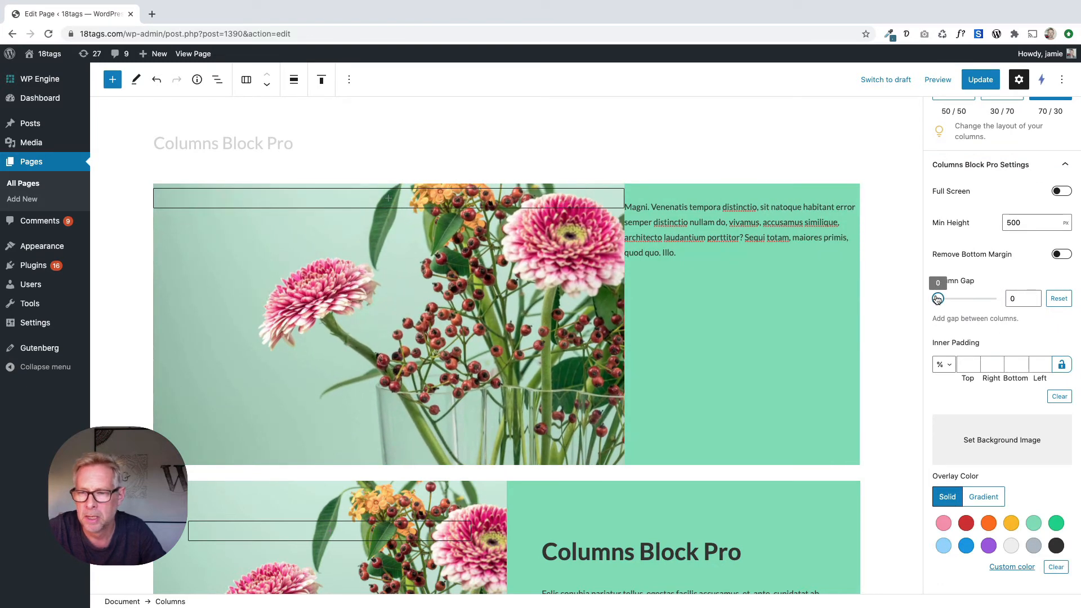
Set the first Columns block's inner padding to 5% on all four sides.
{"action": "left_click", "coordinate": [971, 364]}
{"action": "left_click", "coordinate": [971, 364]}
{"action": "left_click", "coordinate": [971, 364]}
{"action": "left_click", "coordinate": [971, 364]}
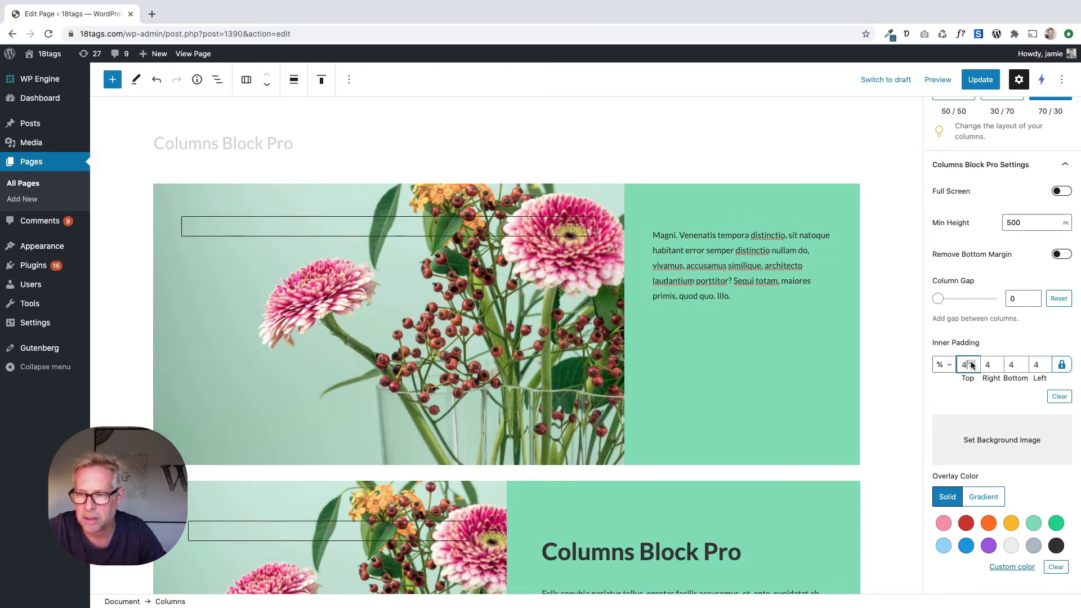
{"action": "left_click", "coordinate": [971, 364]}
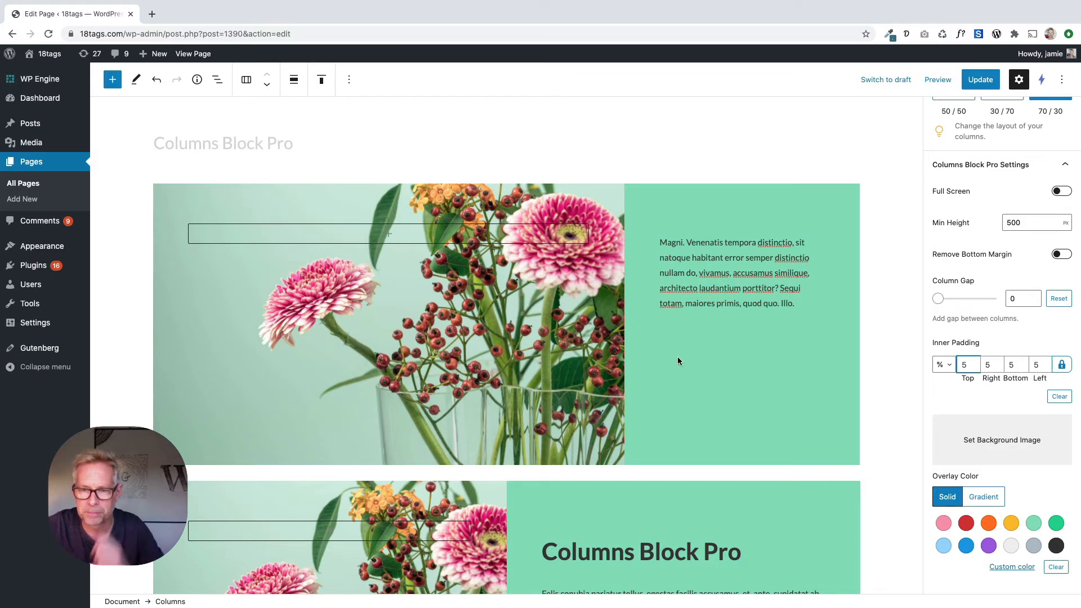
Add the line "Columns Pro" above the dummy paragraph in the narrow column and turn it into a heading.
{"action": "left_click", "coordinate": [660, 241]}
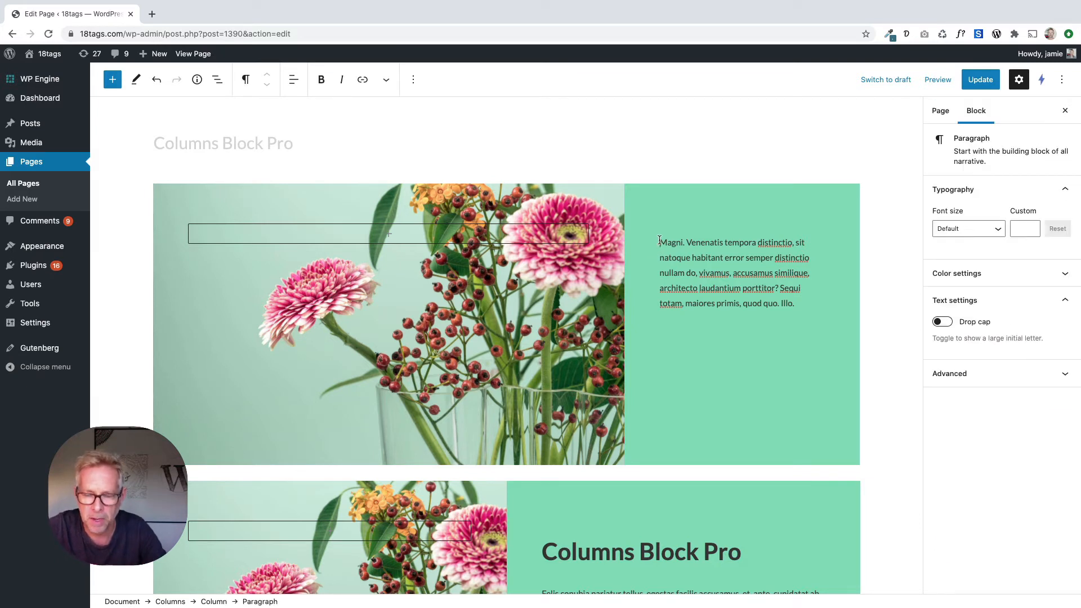
{"action": "type", "text": "Coliu"}
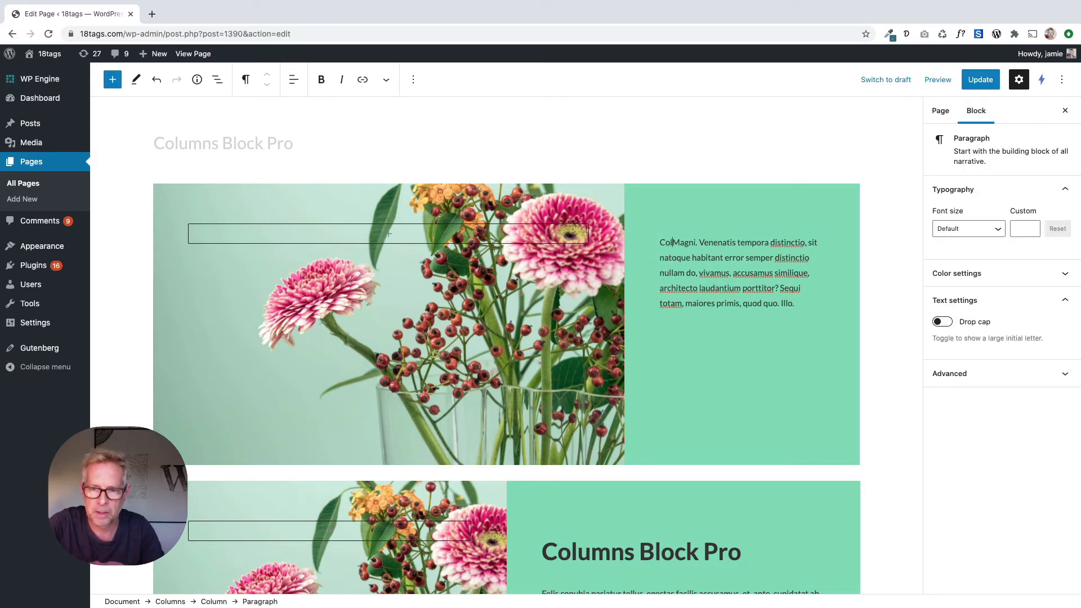
{"action": "key", "text": "BackSpace"}
{"action": "key", "text": "BackSpace"}
{"action": "type", "text": "umns"}
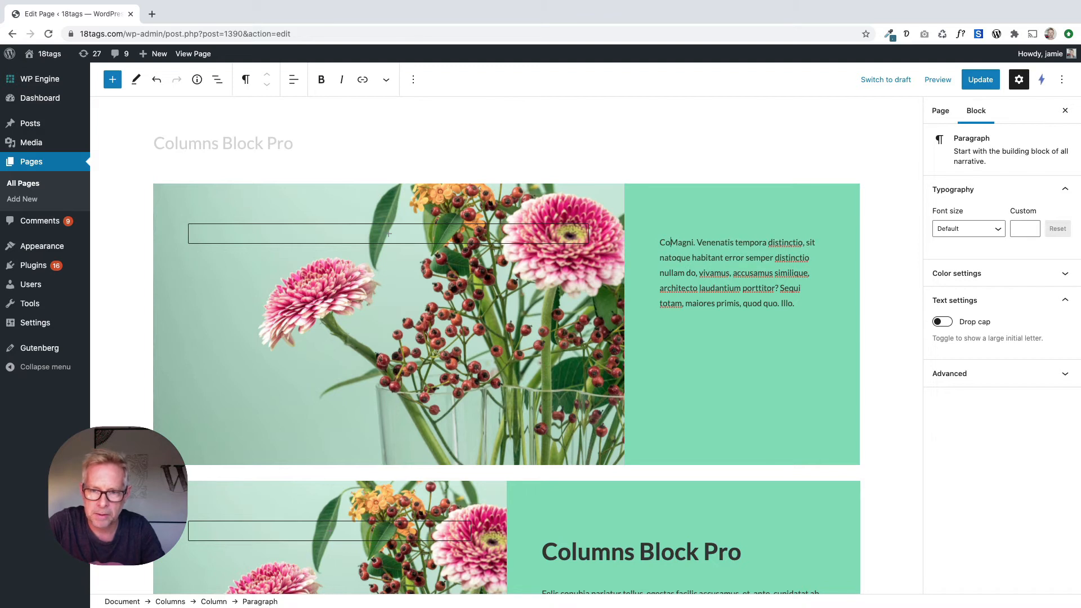
{"action": "type", "text": " Pro"}
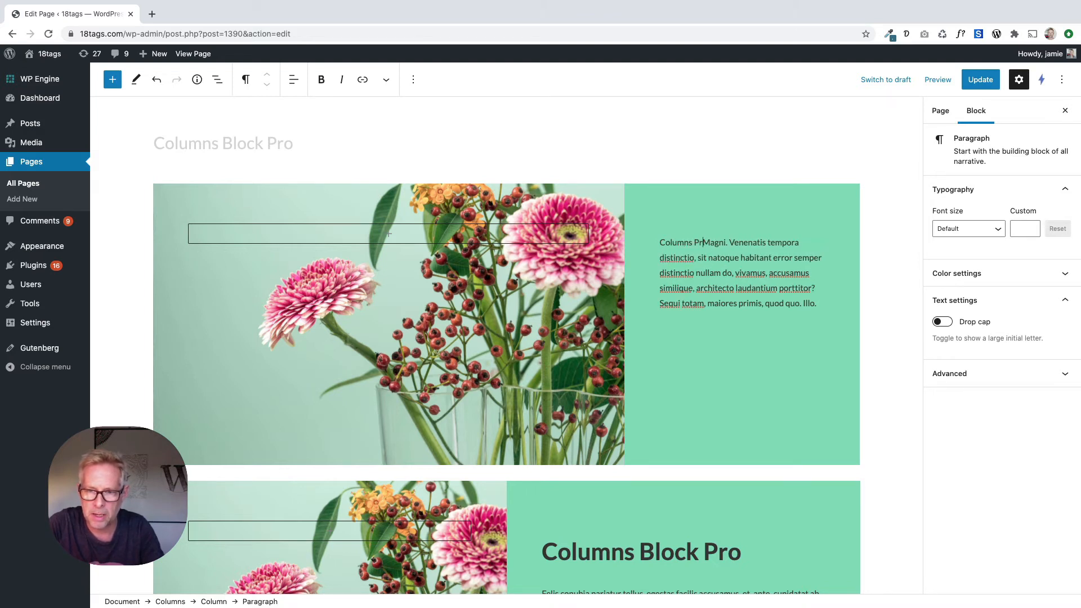
{"action": "key", "text": "Return"}
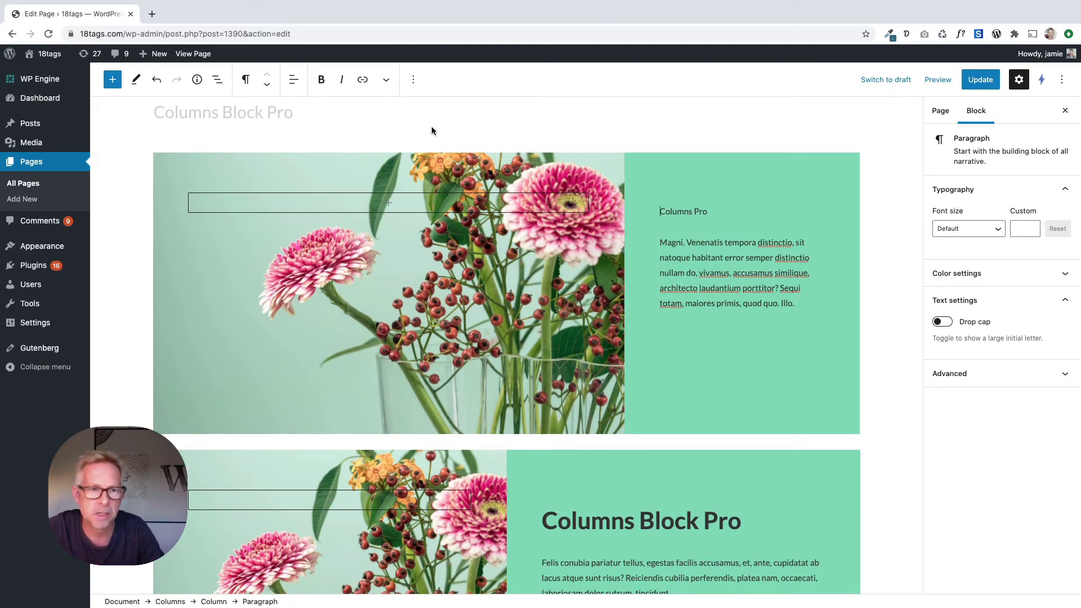
{"action": "left_click", "coordinate": [246, 79]}
{"action": "left_click", "coordinate": [271, 155]}
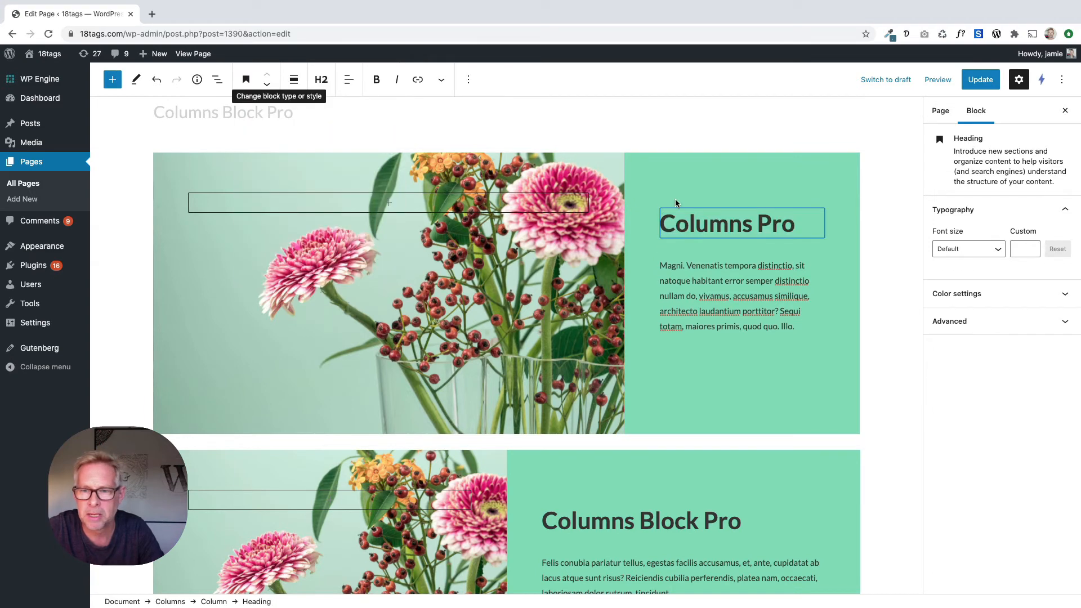
Move the green text column ahead of the image column and update the page.
{"action": "left_click", "coordinate": [680, 326]}
{"action": "left_click", "coordinate": [663, 181]}
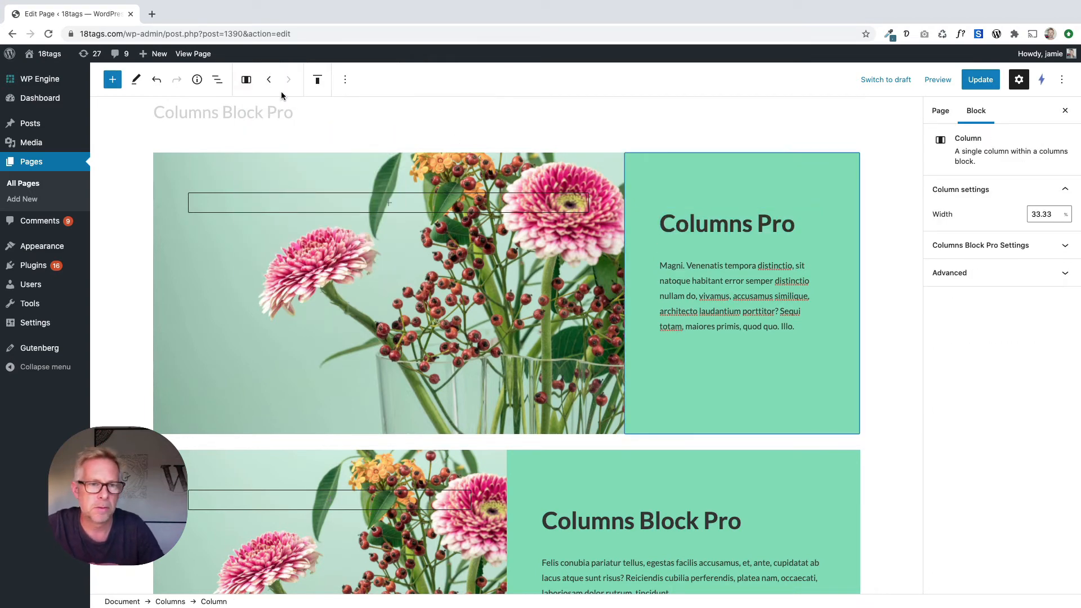
{"action": "left_click", "coordinate": [269, 79]}
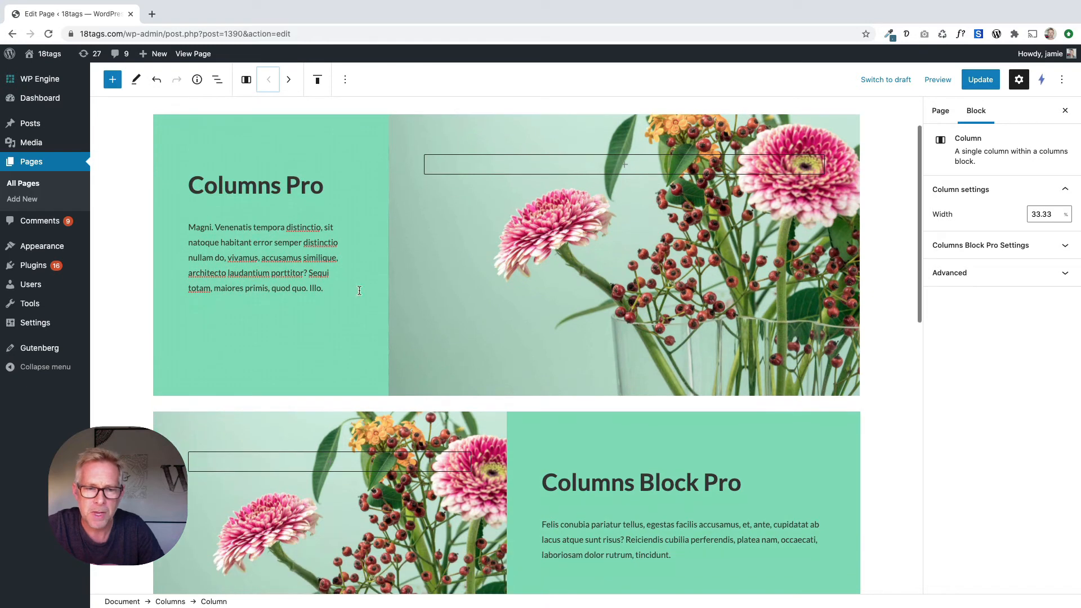
{"action": "left_click", "coordinate": [977, 81]}
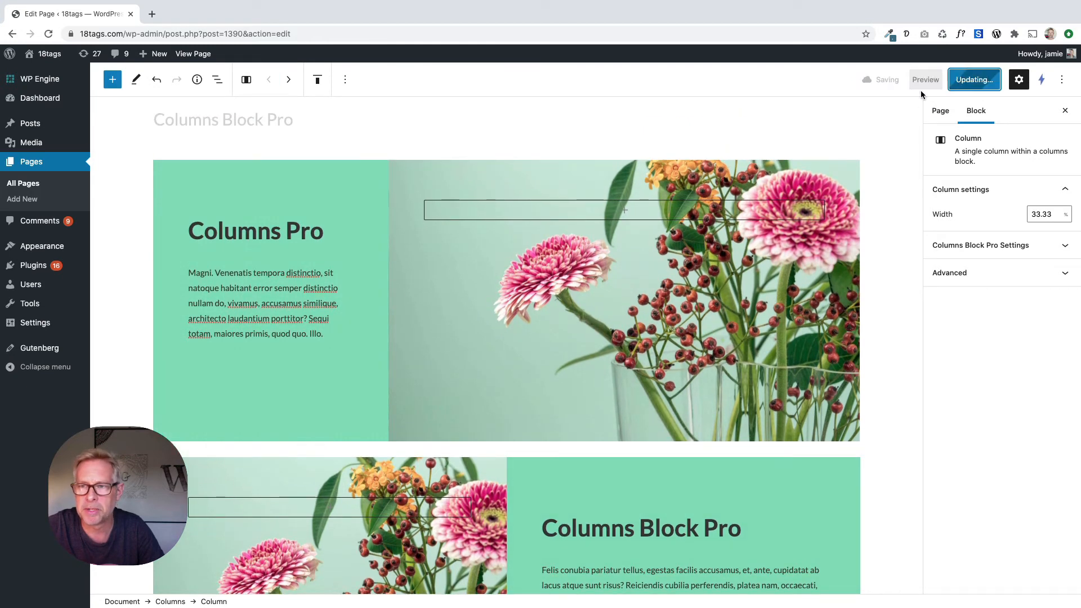
{"action": "left_click", "coordinate": [191, 55]}
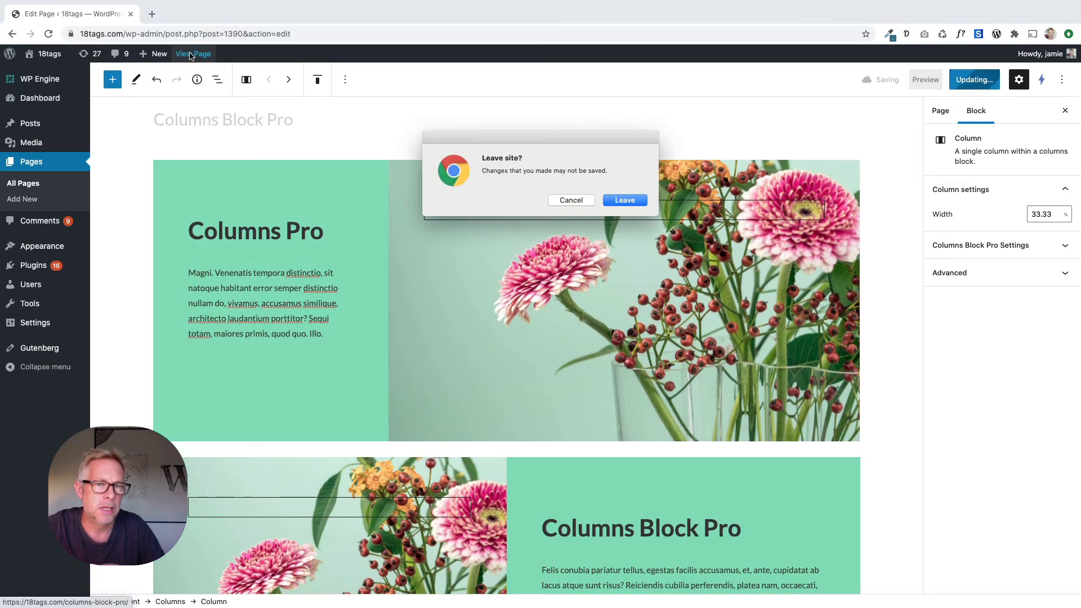
{"action": "left_click", "coordinate": [571, 199]}
Set the first Columns block to full width and update the page.
{"action": "left_click", "coordinate": [218, 80]}
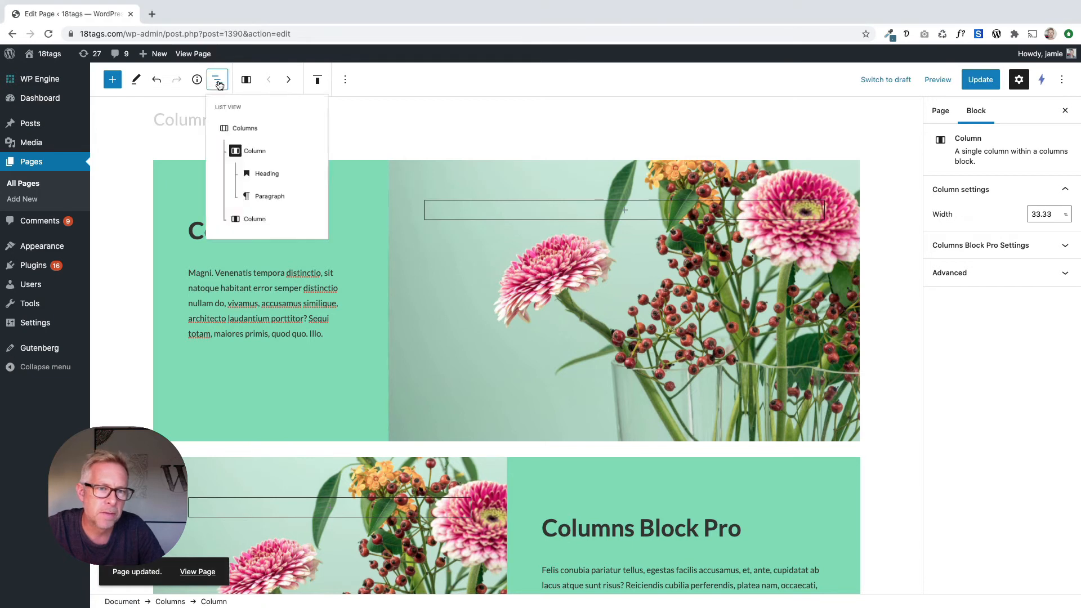
{"action": "left_click", "coordinate": [247, 138]}
{"action": "left_click", "coordinate": [291, 82]}
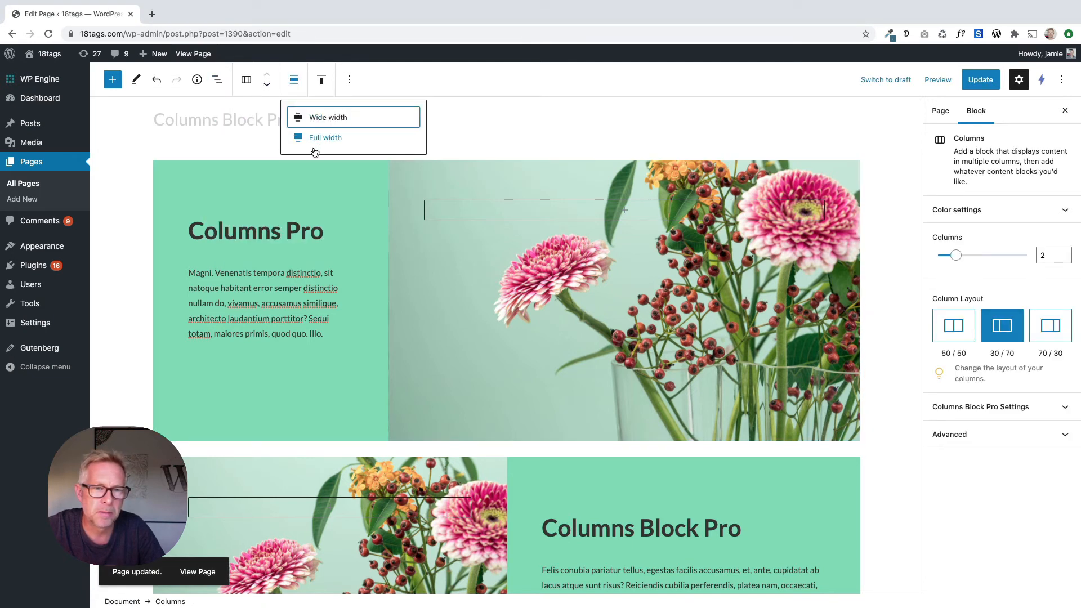
{"action": "left_click", "coordinate": [313, 138]}
{"action": "left_click", "coordinate": [986, 88]}
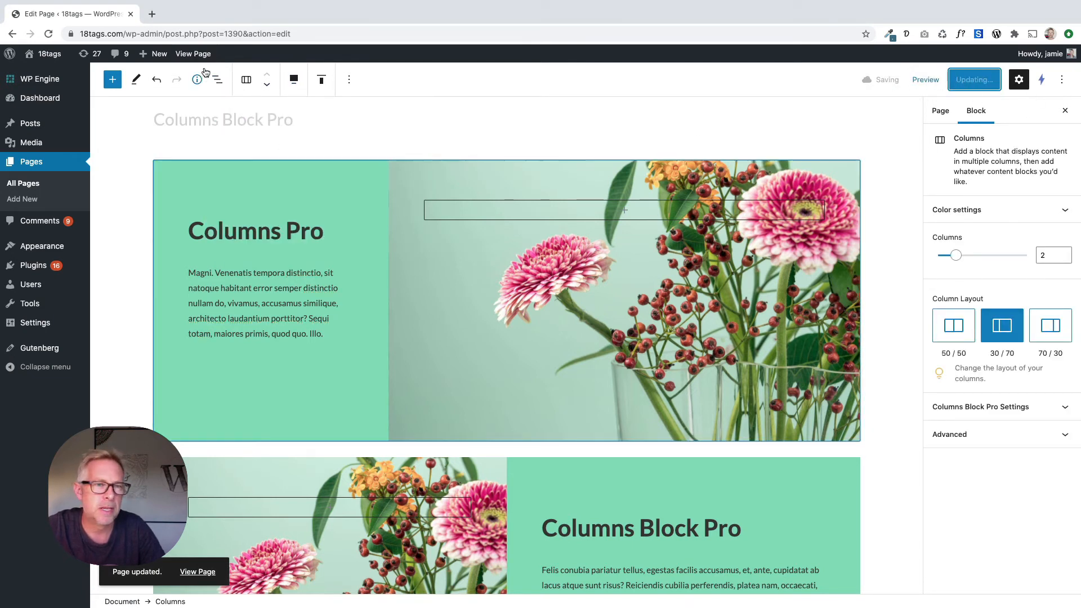
View the published page and examine the full-width columns layout.
{"action": "left_click", "coordinate": [191, 54]}
{"action": "scroll", "coordinate": [188, 290], "scroll_direction": "down", "scroll_amount": 1}
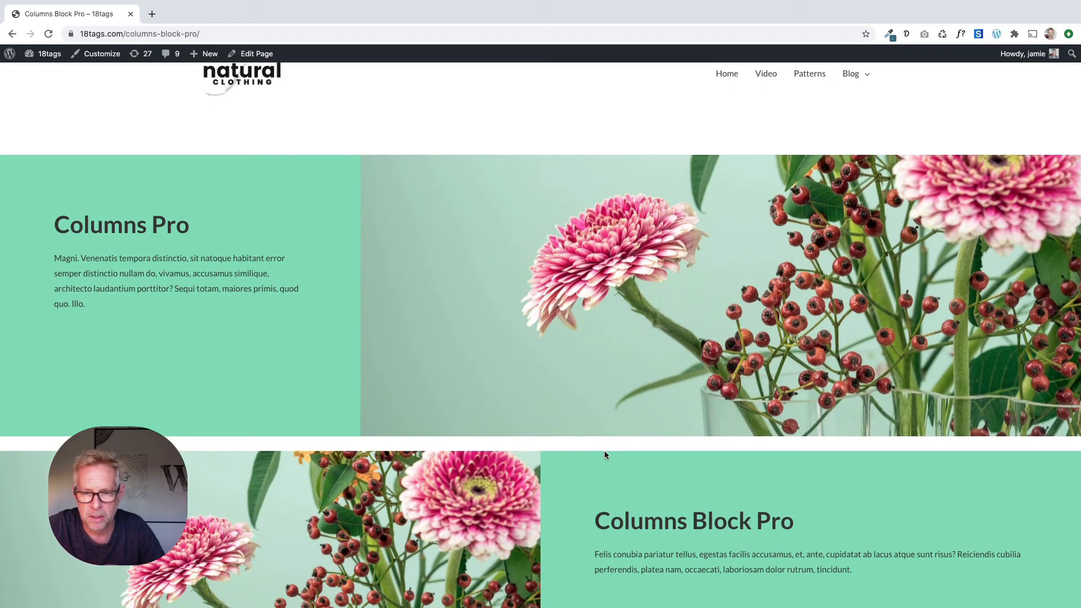
{"action": "scroll", "coordinate": [538, 454], "scroll_direction": "down", "scroll_amount": 4}
{"action": "scroll", "coordinate": [427, 437], "scroll_direction": "up", "scroll_amount": 5}
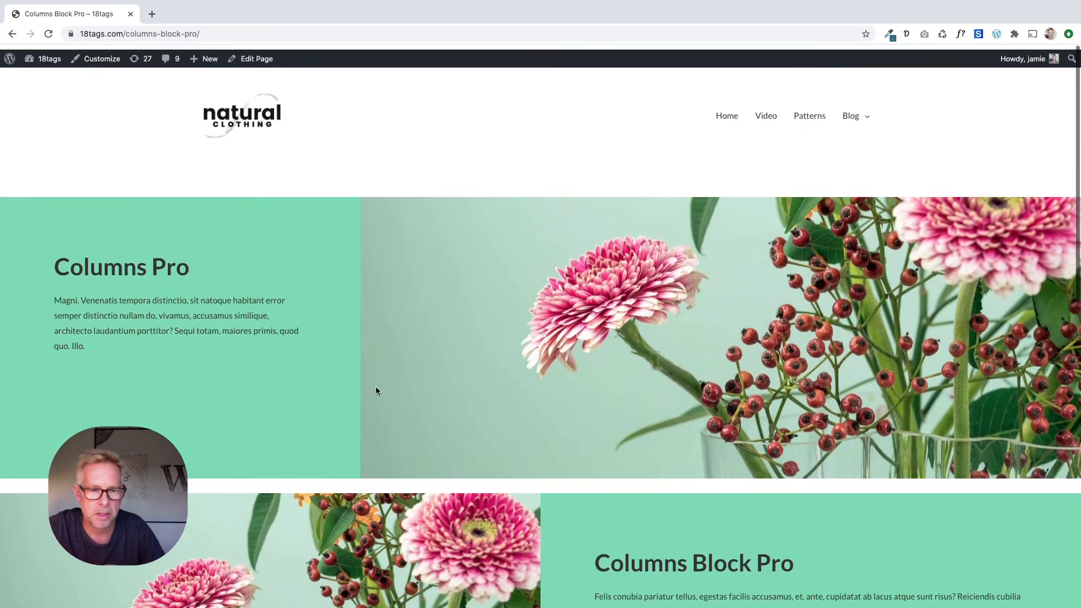
Return to editing the page and turn on Remove Bottom Margin for the first Columns block.
{"action": "left_click", "coordinate": [272, 54]}
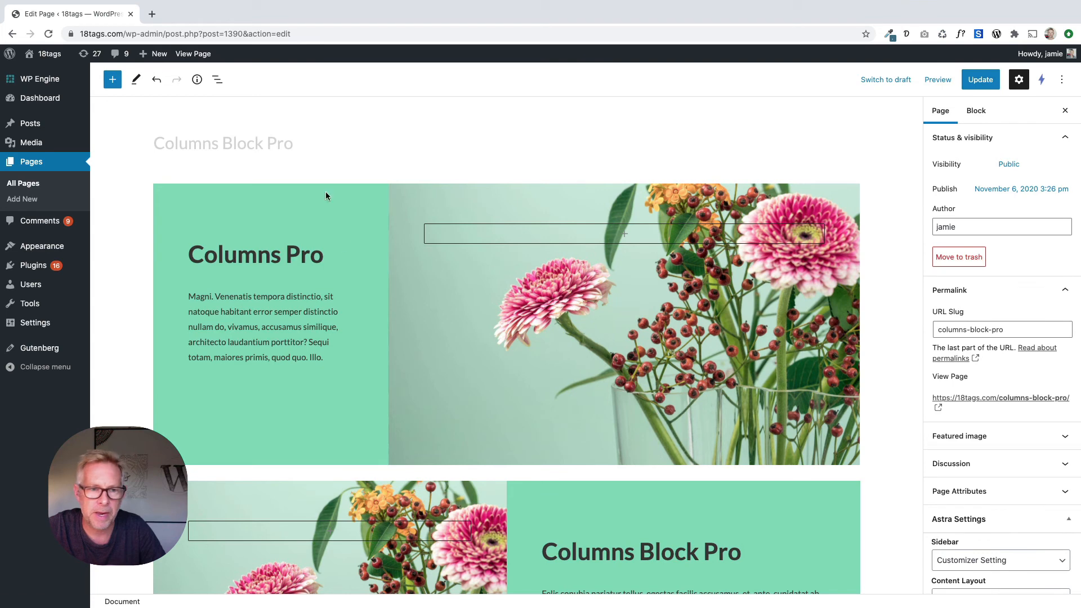
{"action": "left_click", "coordinate": [217, 79]}
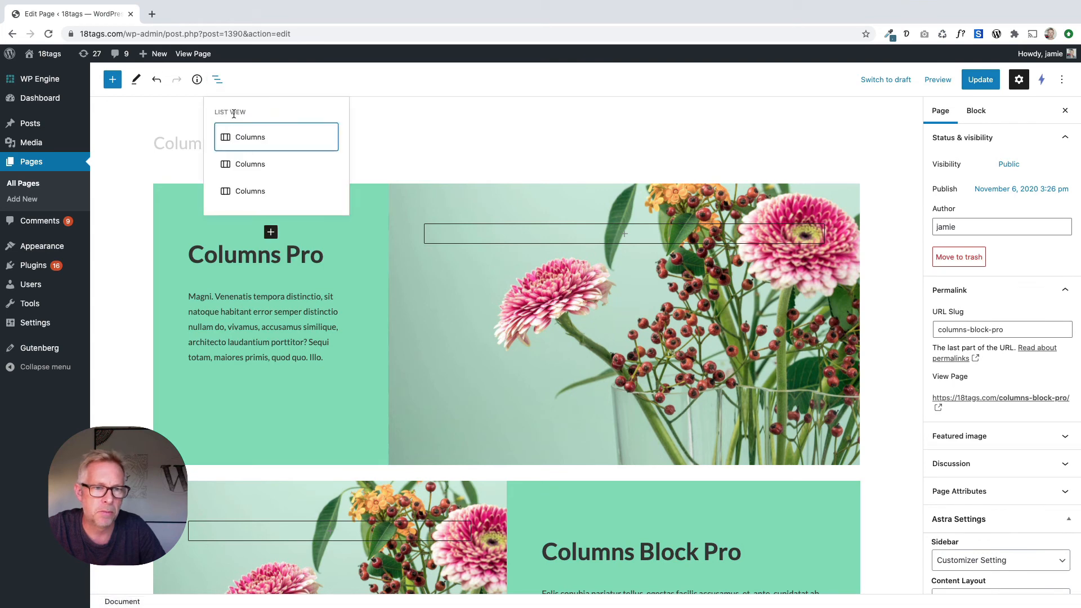
{"action": "left_click", "coordinate": [244, 137]}
{"action": "left_click", "coordinate": [984, 407]}
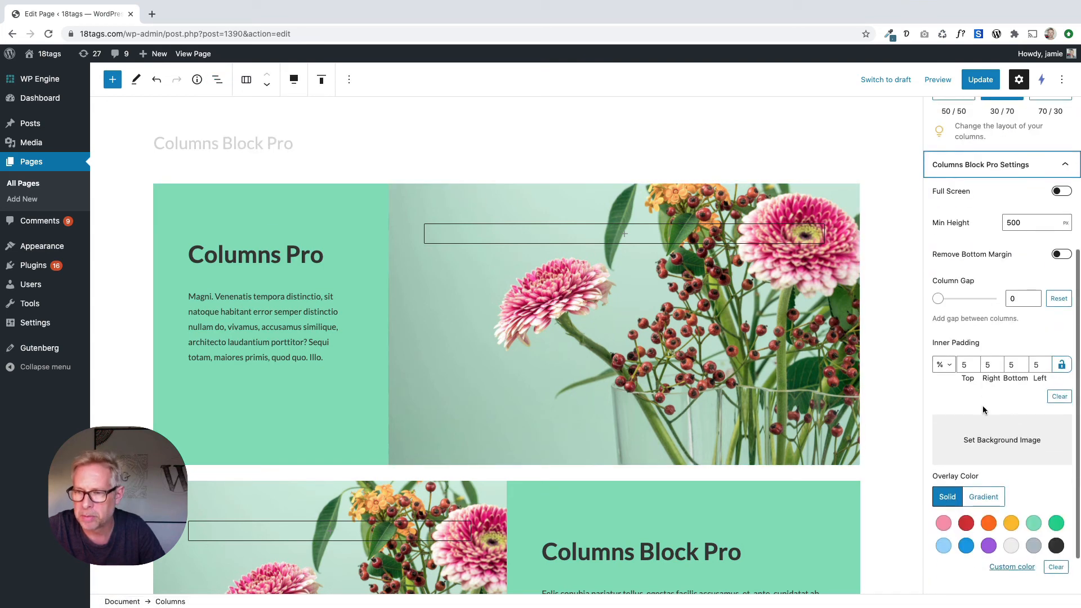
{"action": "left_click", "coordinate": [1062, 256]}
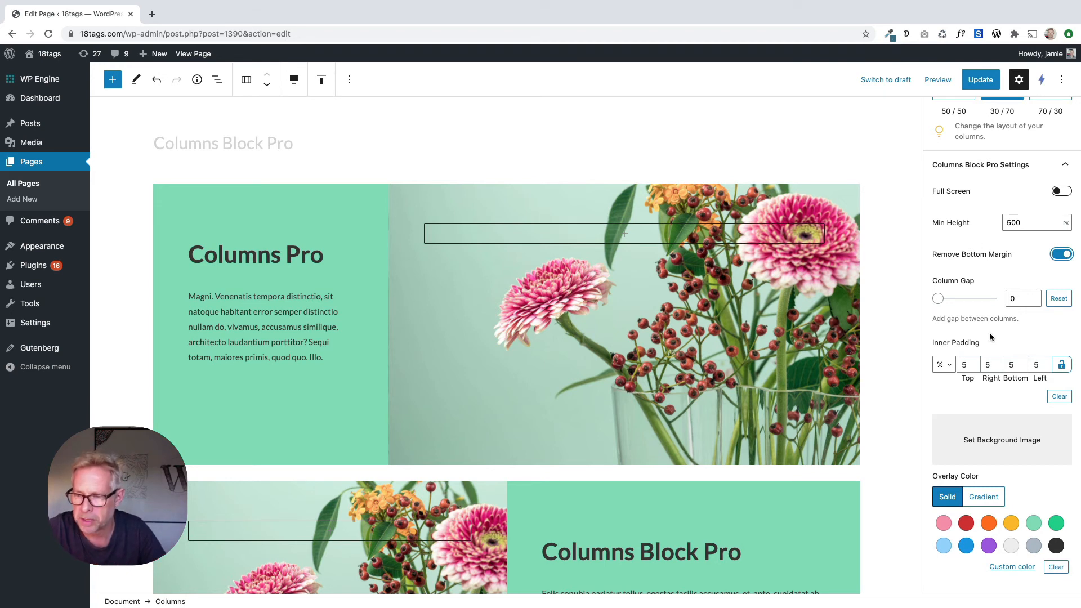
Change the first Columns block's layout to 70 / 30, trying 50 / 50 first.
{"action": "scroll", "coordinate": [990, 381], "scroll_direction": "down", "scroll_amount": 2}
{"action": "scroll", "coordinate": [992, 382], "scroll_direction": "up", "scroll_amount": 6}
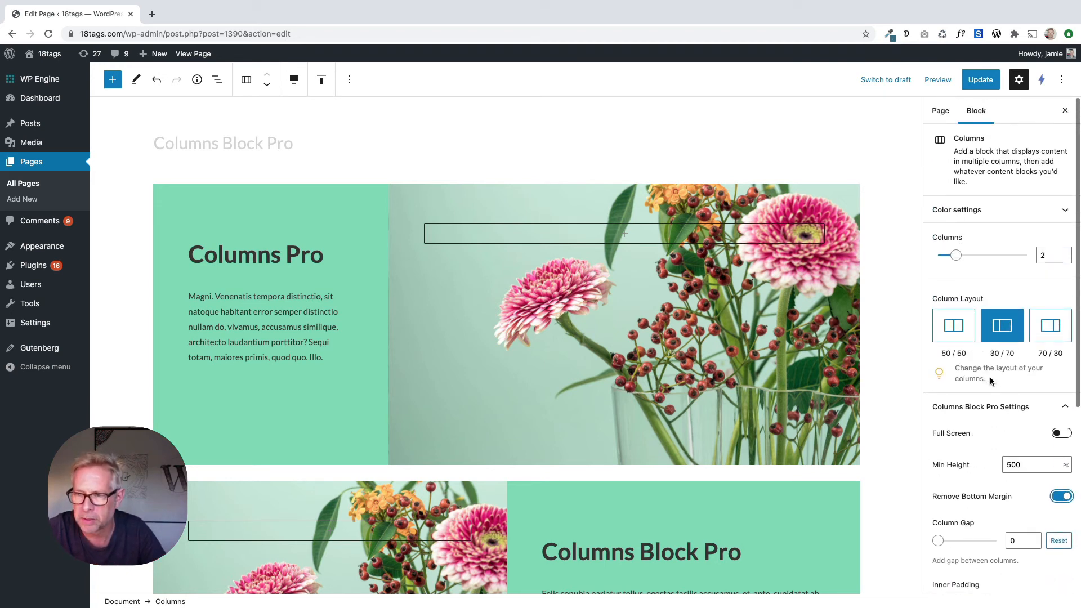
{"action": "left_click", "coordinate": [953, 325]}
{"action": "left_click", "coordinate": [1049, 325]}
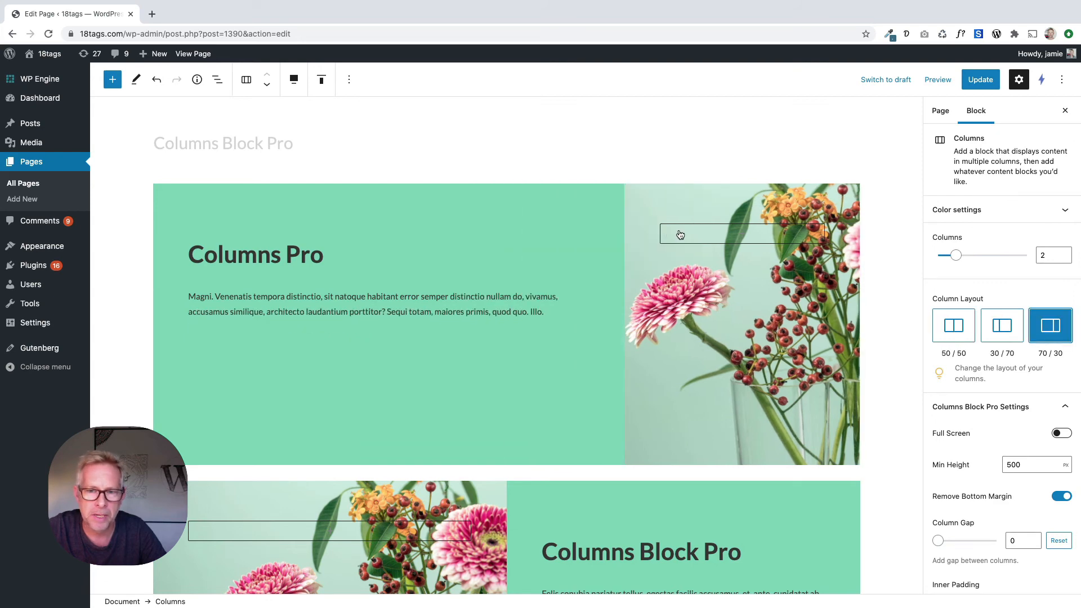
Paste the dummy paragraph beginning "Magni. Venenatis tempora" into the first block's image column.
{"action": "left_click", "coordinate": [709, 234]}
{"action": "left_click", "coordinate": [687, 311]}
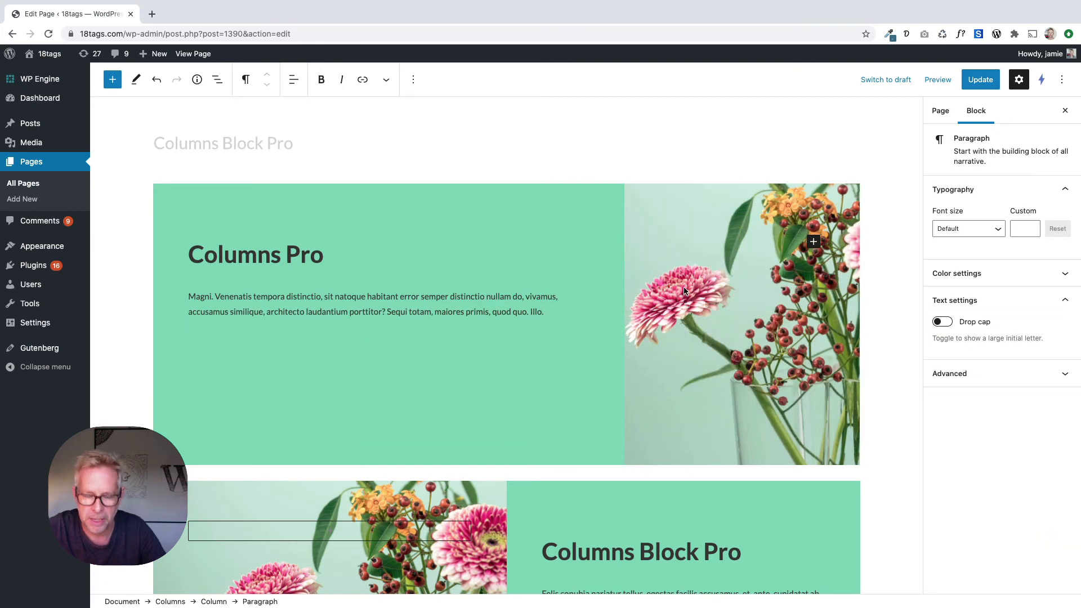
{"action": "type", "text": "Magni. Venenatis tempora distinctio, sit natoque habitant error semper distinctio nullam do, vivamus, accusamus similique, architecto laudantium porttitor? Sequi totam, maiores primis, quod quo. Illo."}
Give the first block's image column a solid orange overlay with an opacity of 0.4.
{"action": "left_click", "coordinate": [674, 360]}
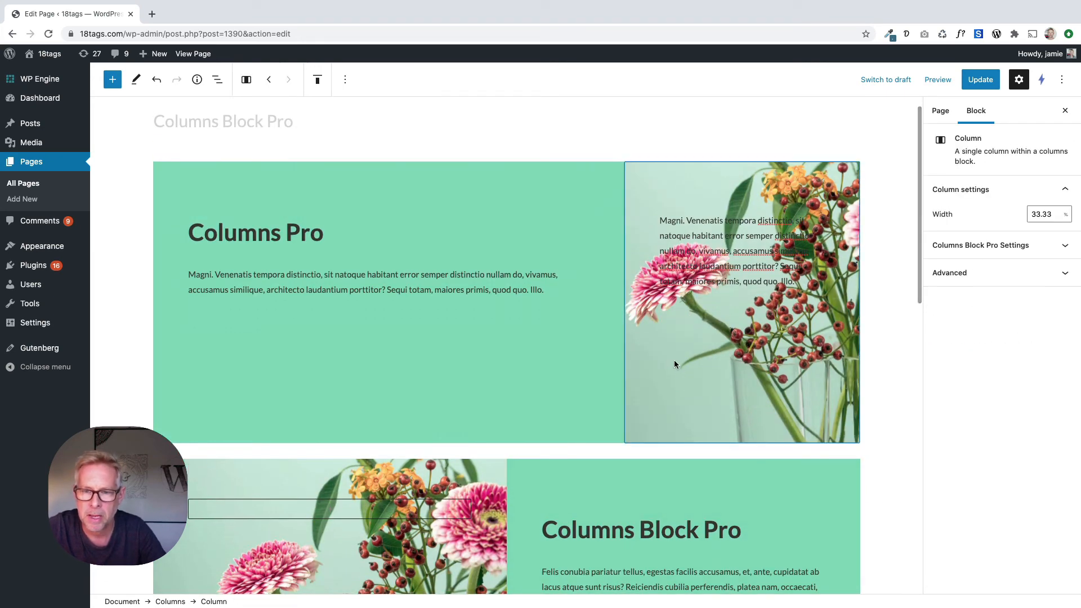
{"action": "left_click", "coordinate": [965, 246]}
{"action": "scroll", "coordinate": [1022, 421], "scroll_direction": "down", "scroll_amount": 3}
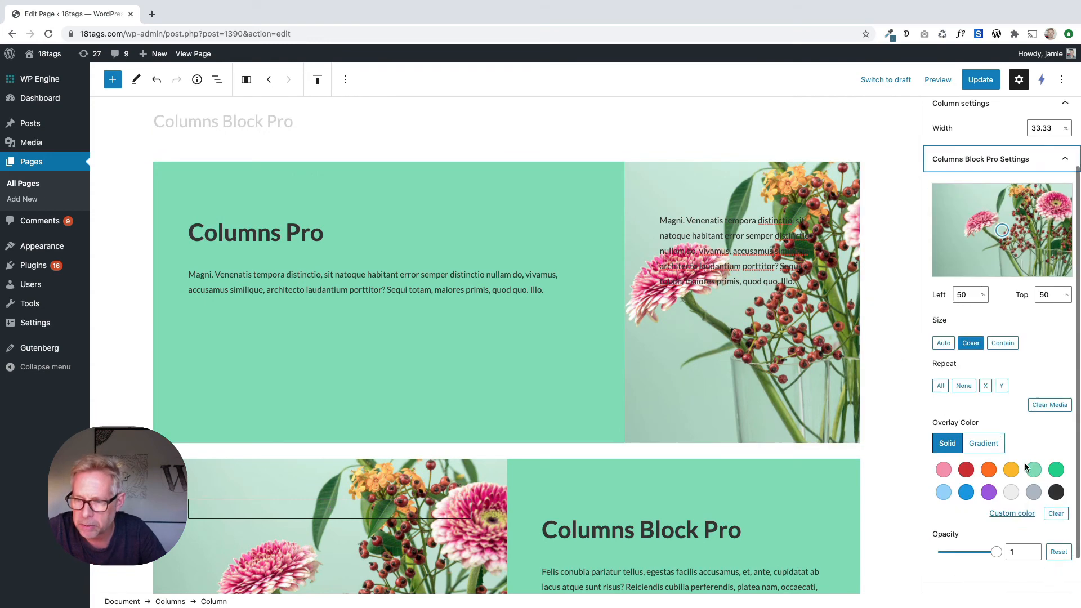
{"action": "left_click", "coordinate": [989, 428]}
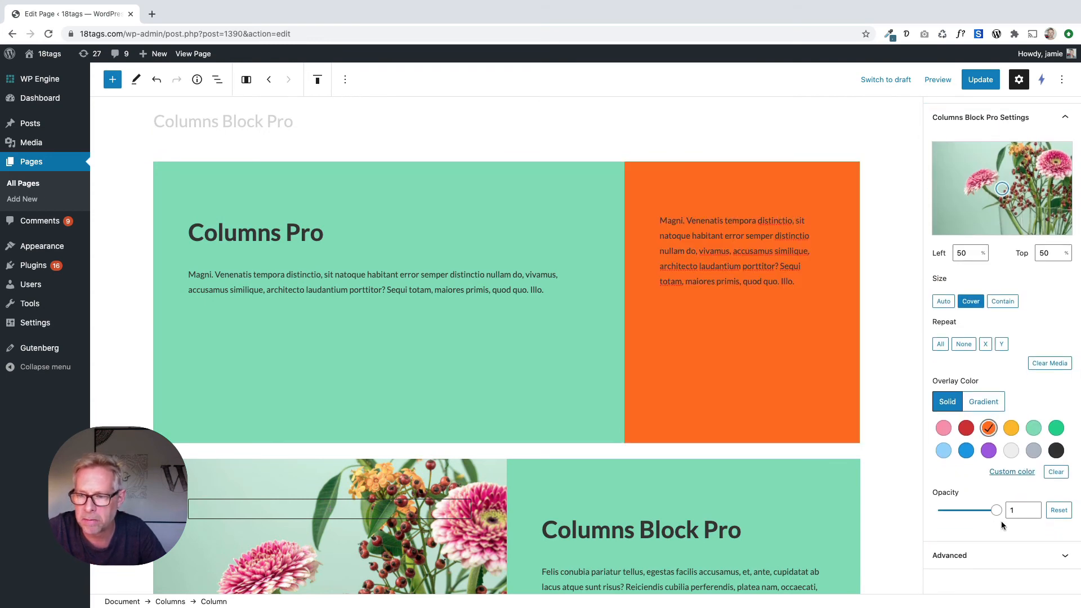
{"action": "left_click_drag", "start_coordinate": [988, 514], "coordinate": [962, 512]}
Try a gradient overlay on the image column, adding a green #42a300 color stop near the middle.
{"action": "left_click", "coordinate": [984, 402]}
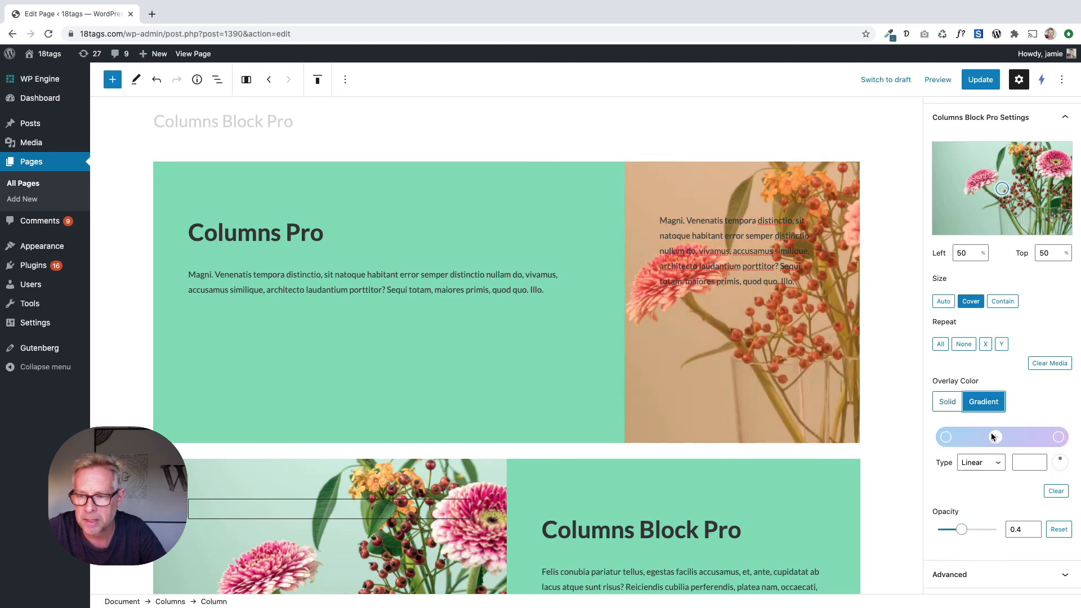
{"action": "left_click", "coordinate": [1007, 438]}
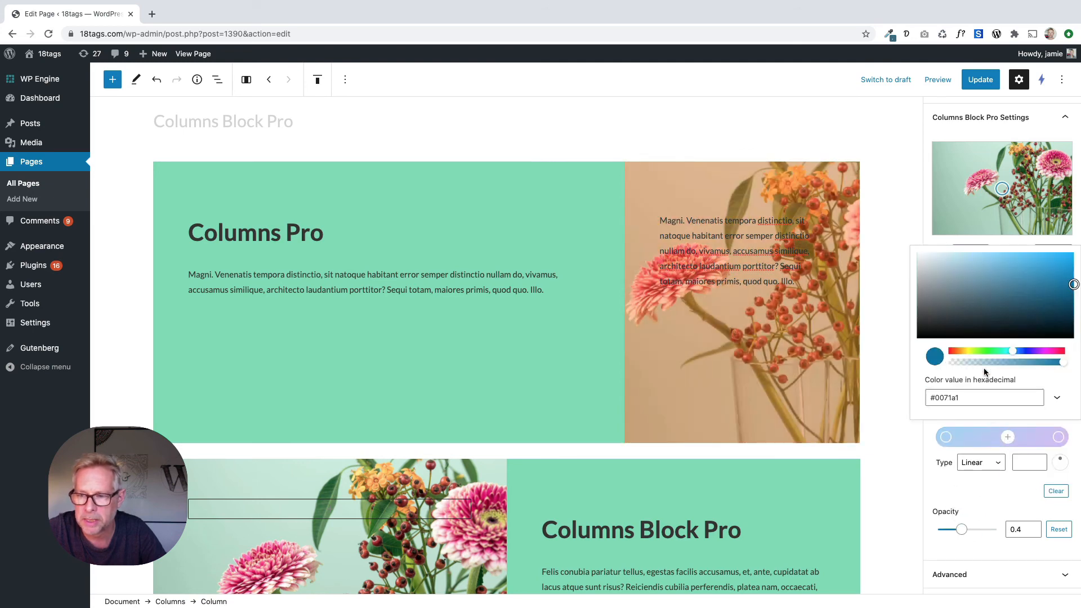
{"action": "left_click", "coordinate": [981, 350]}
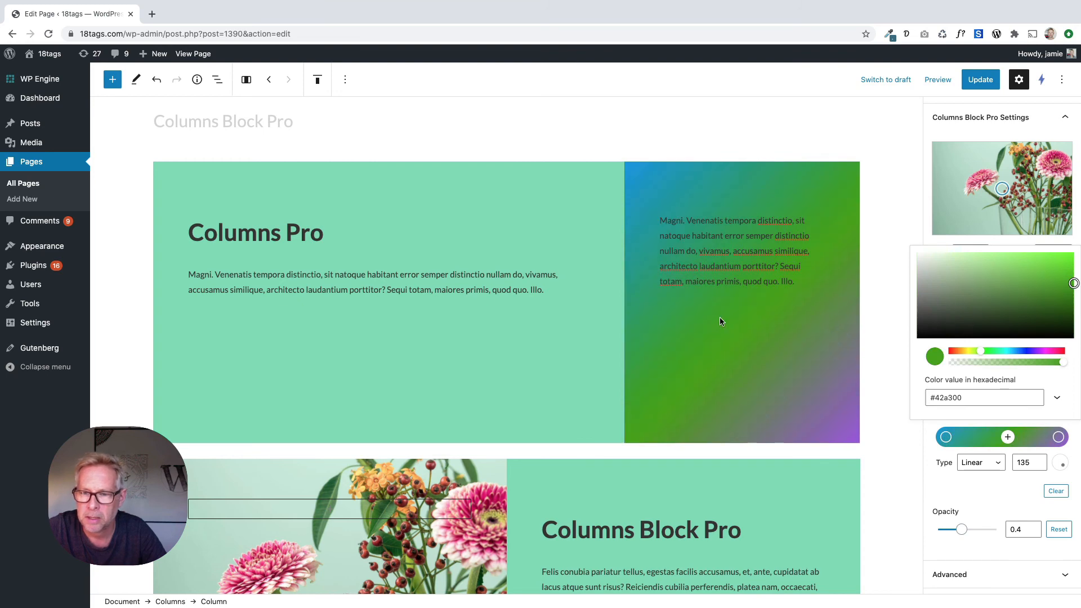
{"action": "left_click", "coordinate": [721, 320]}
Switch the image column's overlay to solid purple with an opacity of 0.7.
{"action": "left_click", "coordinate": [948, 402]}
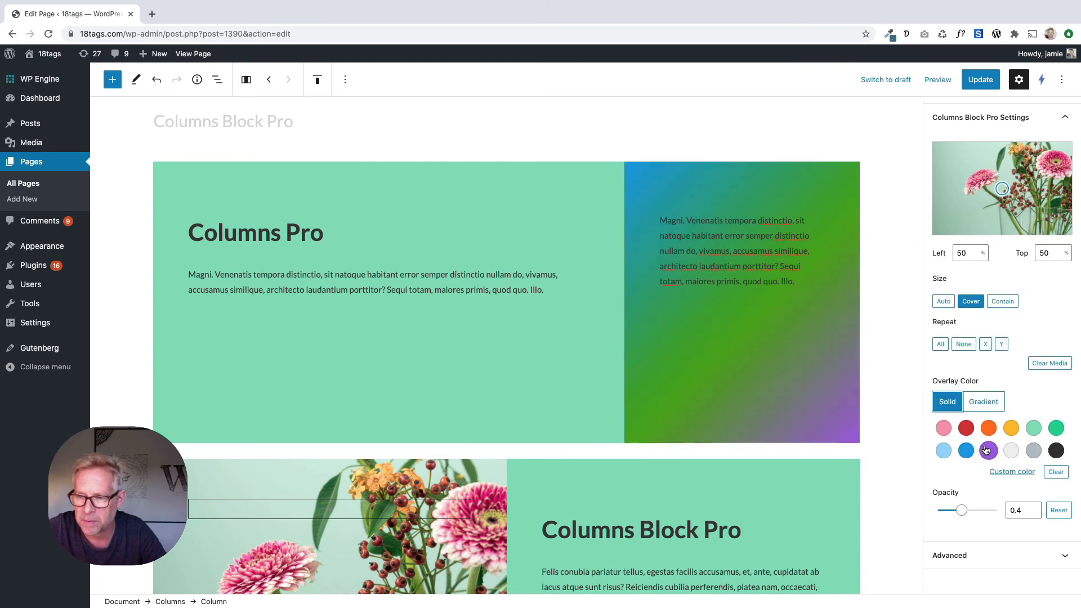
{"action": "left_click", "coordinate": [988, 450]}
{"action": "mouse_move", "coordinate": [962, 510]}
{"action": "left_mouse_down"}
{"action": "mouse_move", "coordinate": [994, 510]}
{"action": "mouse_move", "coordinate": [968, 513]}
{"action": "mouse_move", "coordinate": [977, 514]}
{"action": "left_mouse_up"}
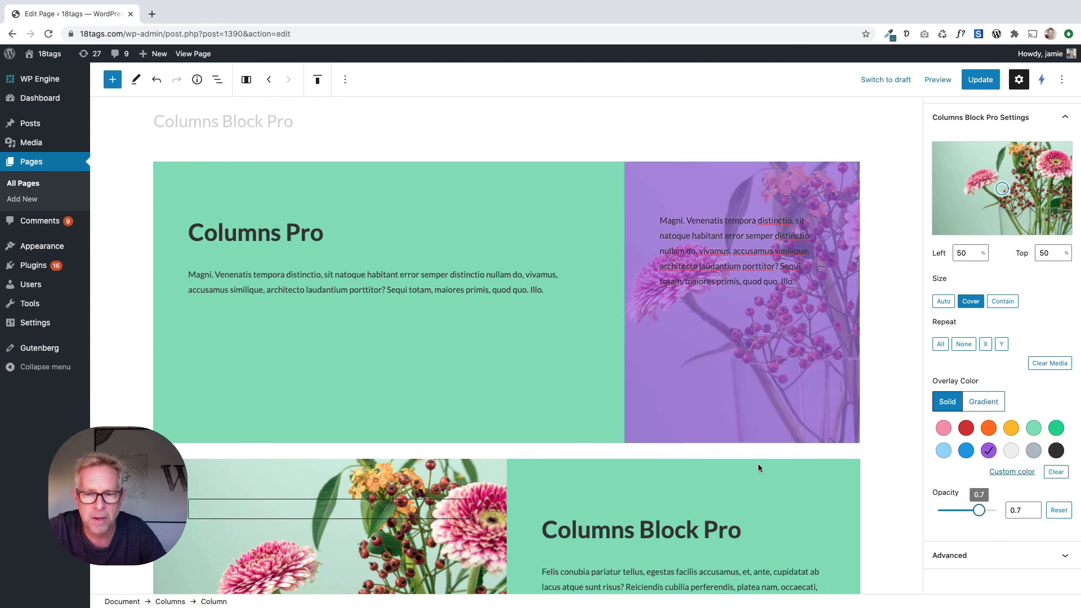